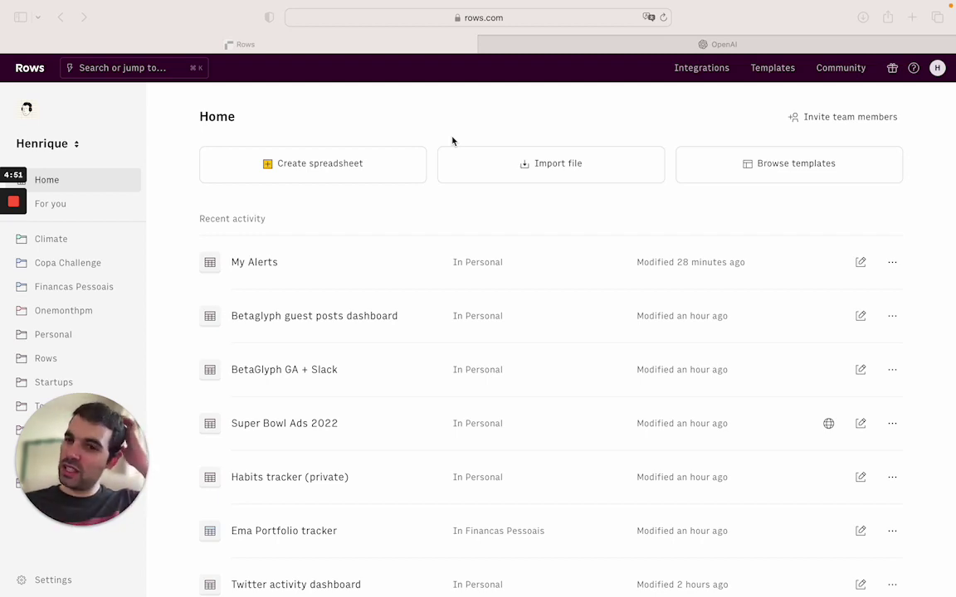
# Switch from the Rows home page to the OpenAI website tab
pyautogui.click(598, 39)
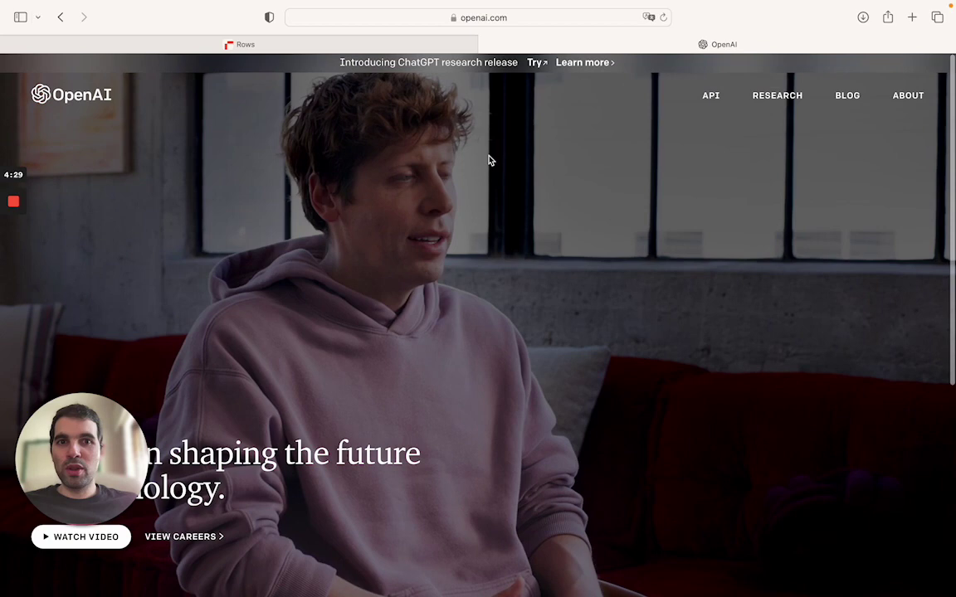
# Log into the OpenAI API platform with the Google work account, then go back to Rows
pyautogui.click(711, 97)
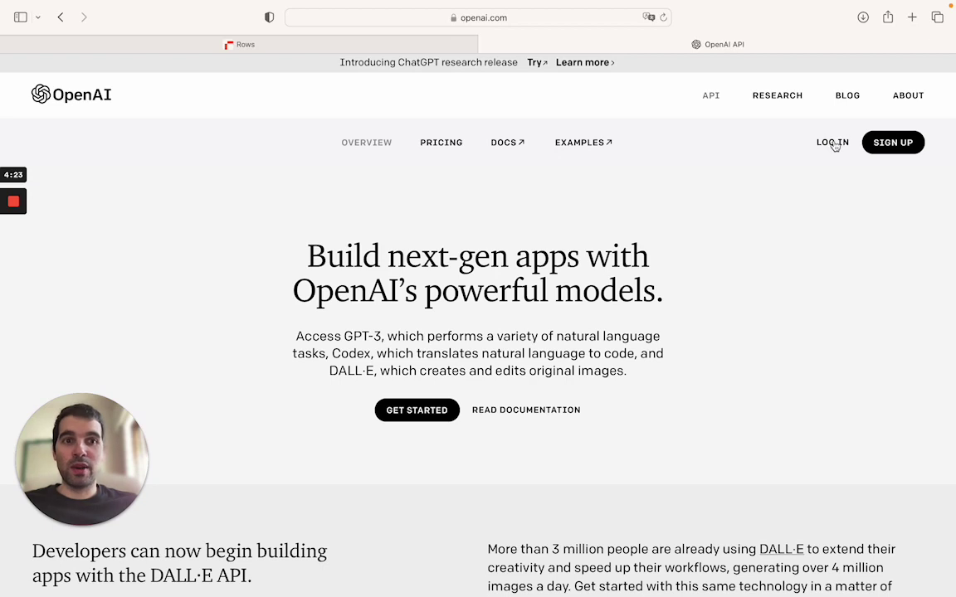
pyautogui.click(833, 143)
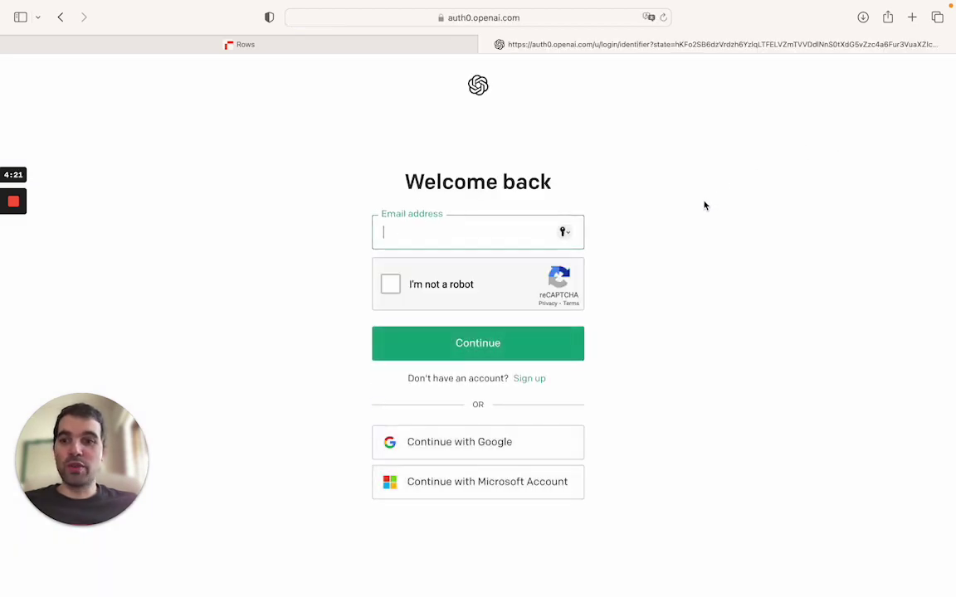
pyautogui.click(493, 443)
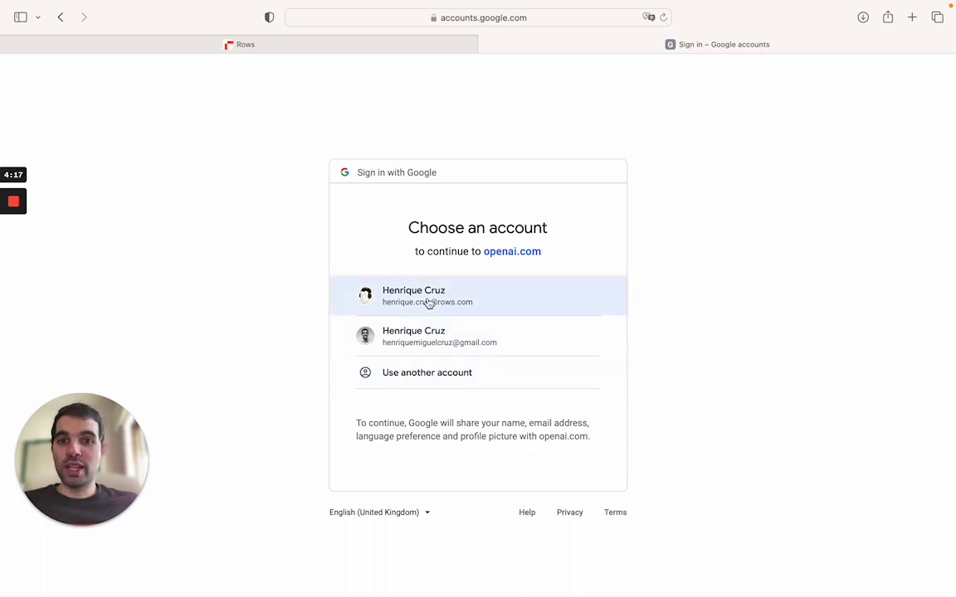
pyautogui.click(429, 303)
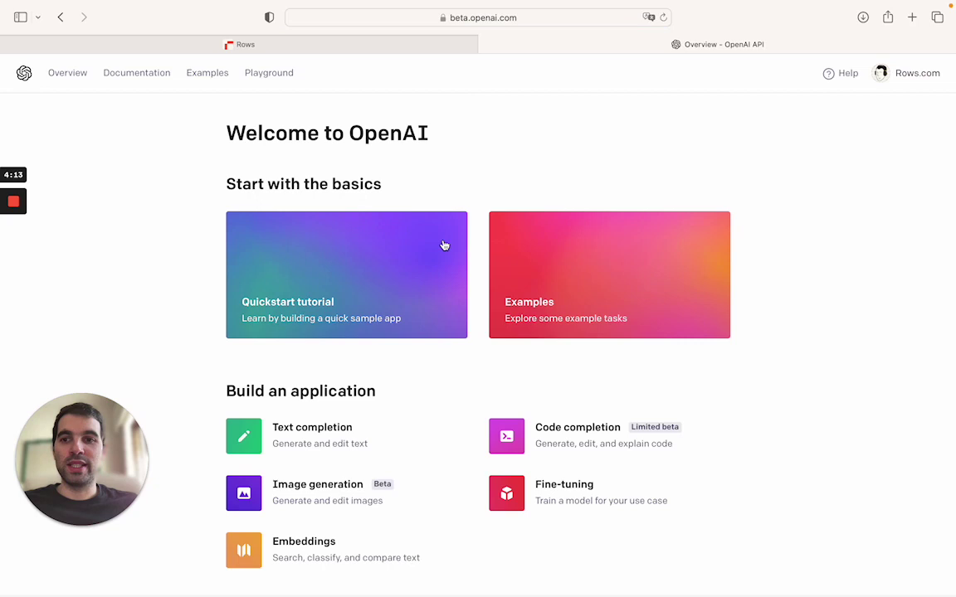
pyautogui.click(328, 48)
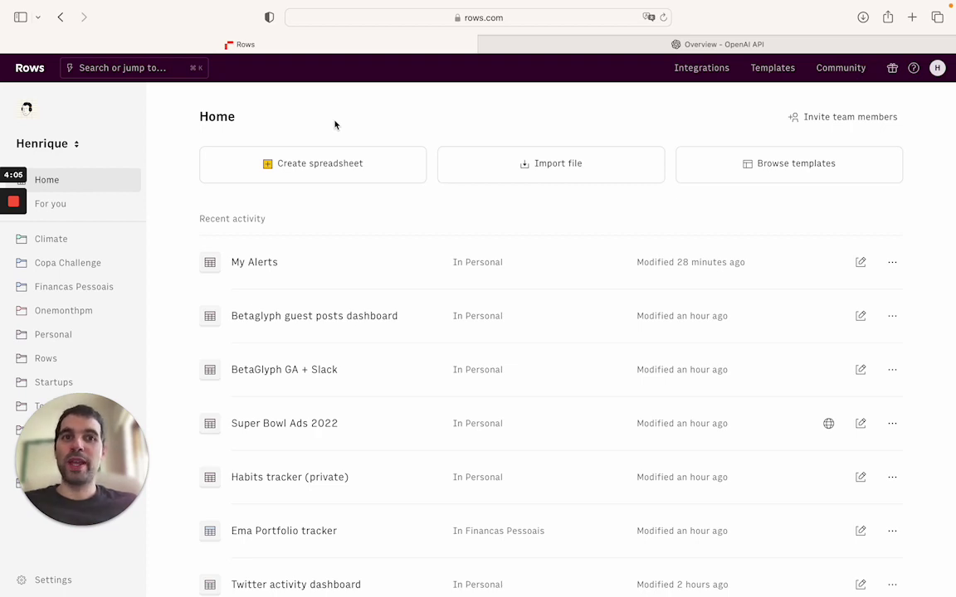
# Search the integrations for 'openai' and start adding a new Open AI connection
pyautogui.click(696, 73)
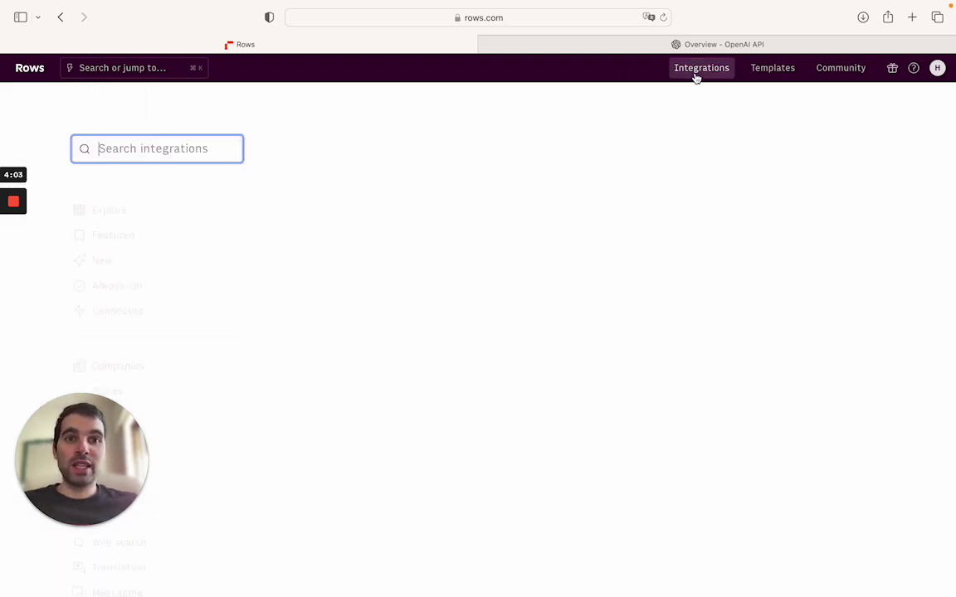
pyautogui.write('openai')
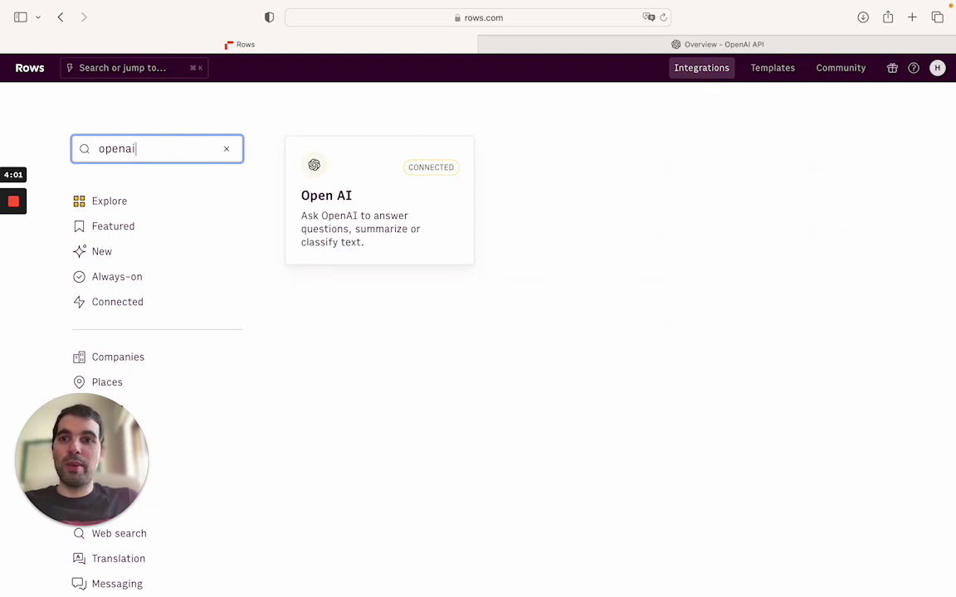
pyautogui.click(403, 239)
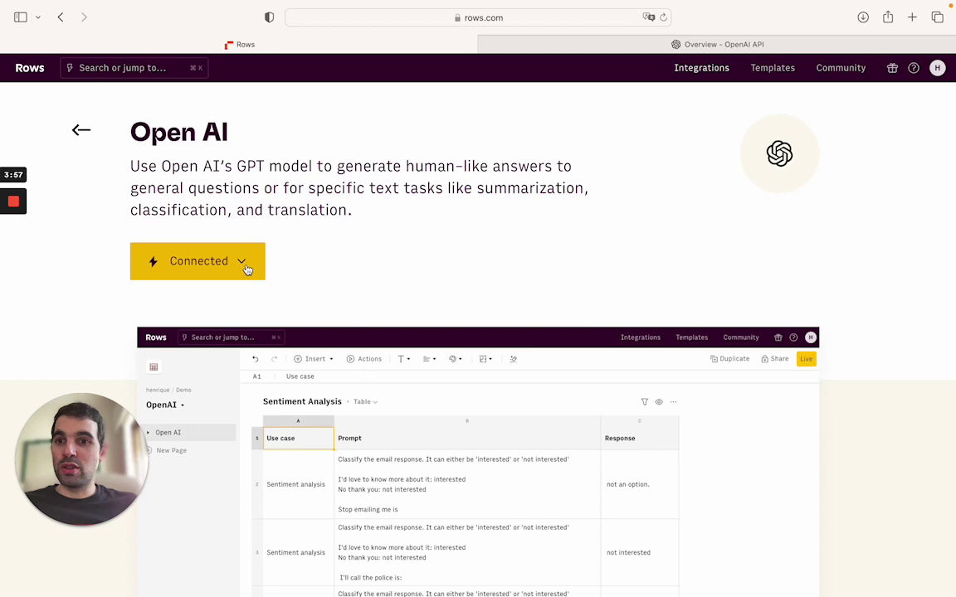
pyautogui.click(243, 266)
pyautogui.click(235, 301)
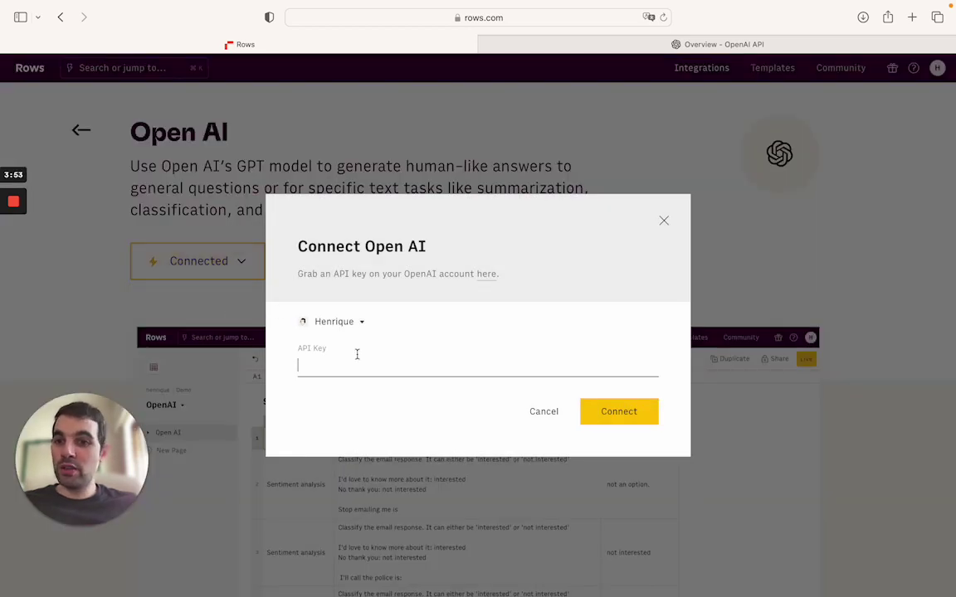
# View the OpenAI account's secret API keys, then return to the Rows connection form
pyautogui.click(697, 52)
pyautogui.click(912, 73)
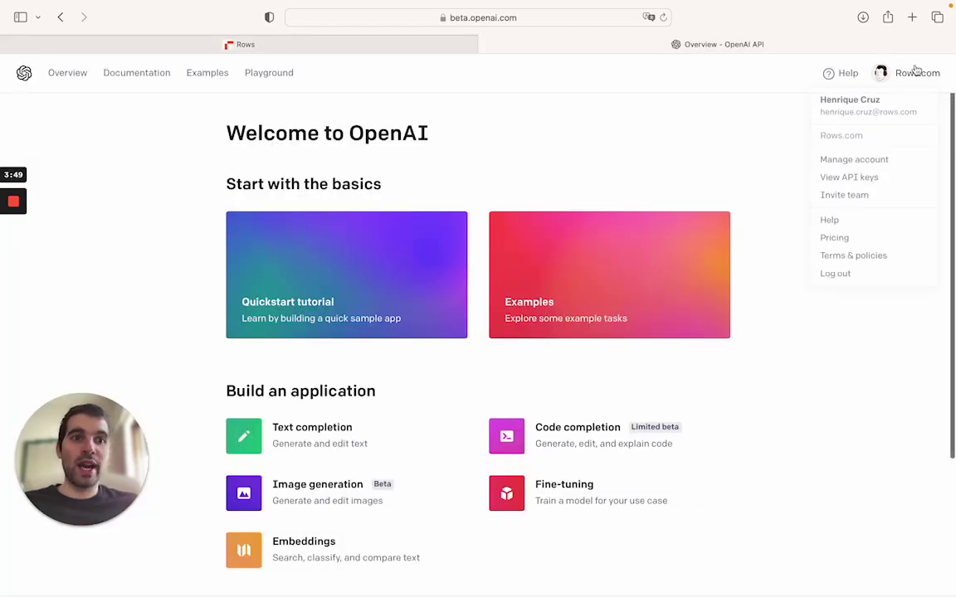
pyautogui.click(844, 182)
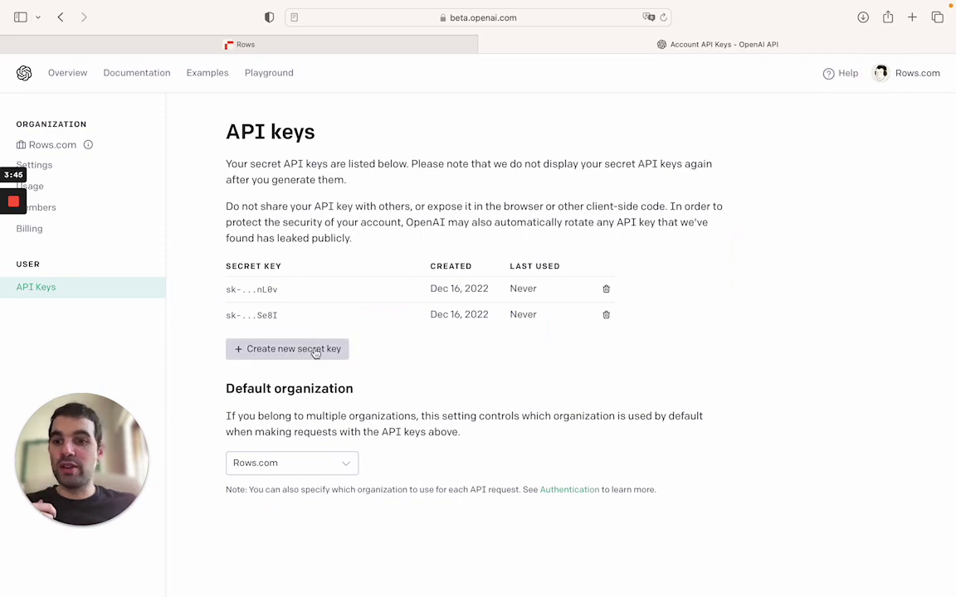
pyautogui.click(390, 46)
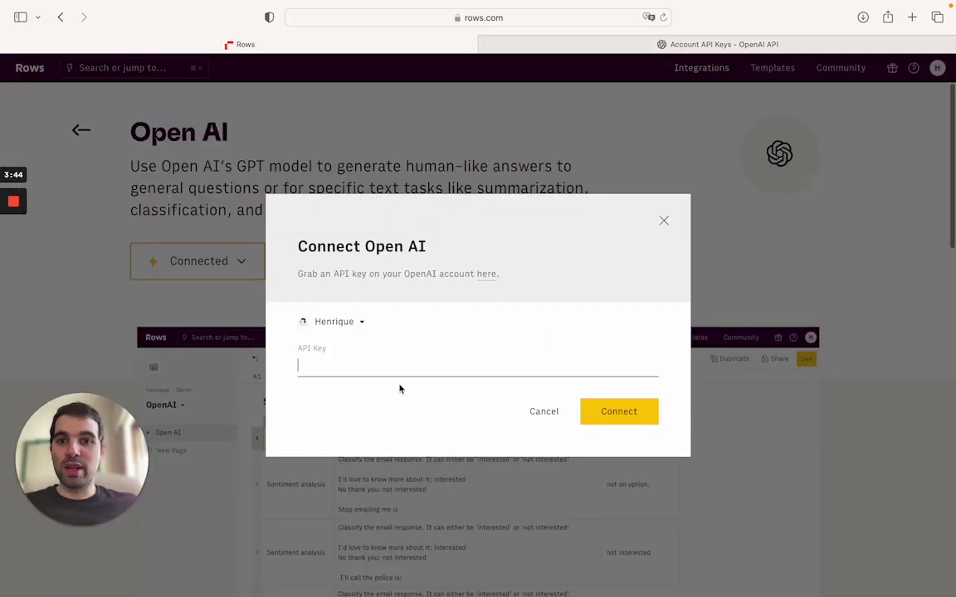
# Dismiss the connection form, view the Open AI Functions list with ASK_OPENAI, and return home
pyautogui.click(662, 222)
pyautogui.scroll(-5, 423, 262)
pyautogui.scroll(-5, 415, 264)
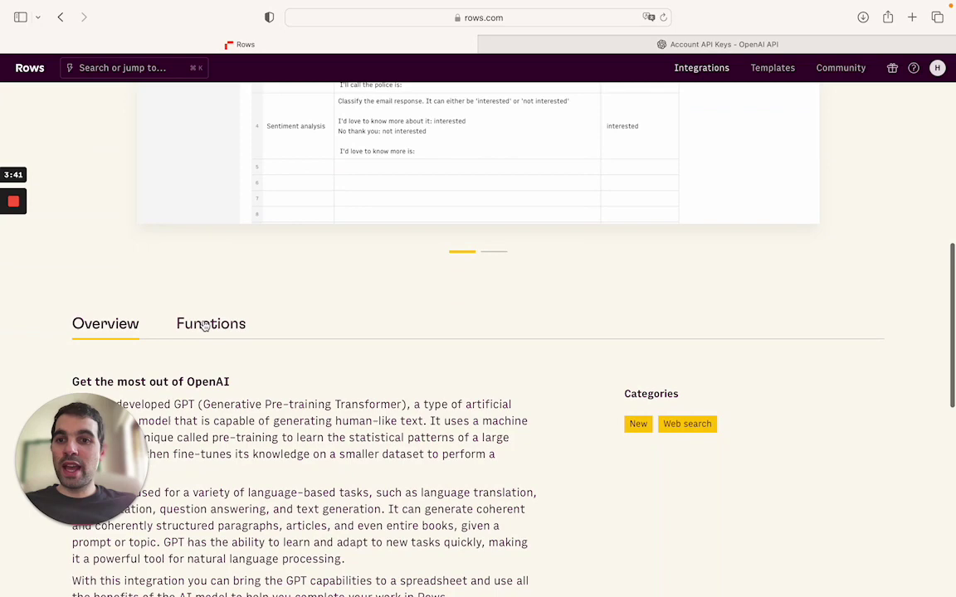
pyautogui.click(210, 304)
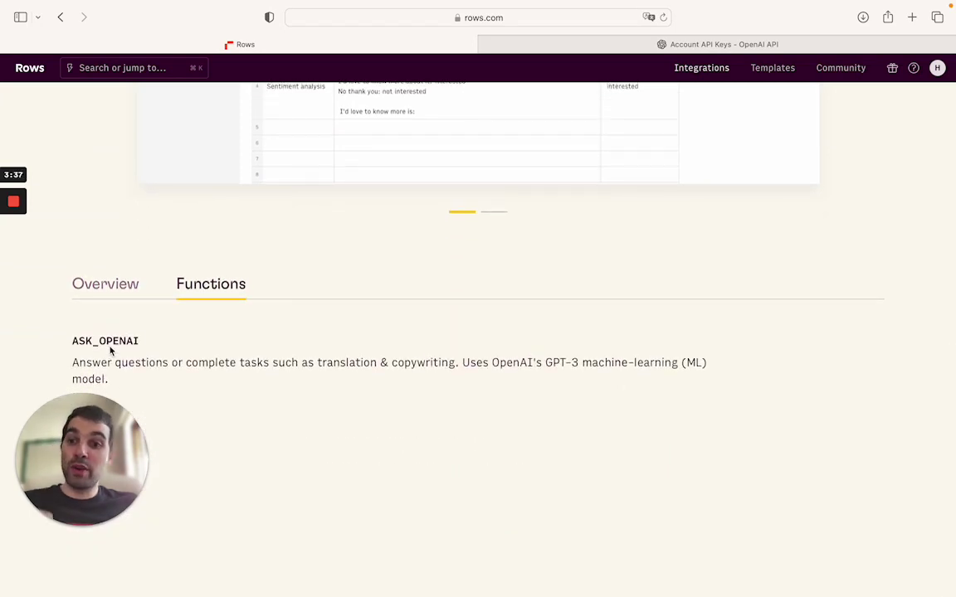
pyautogui.scroll(10, 111, 351)
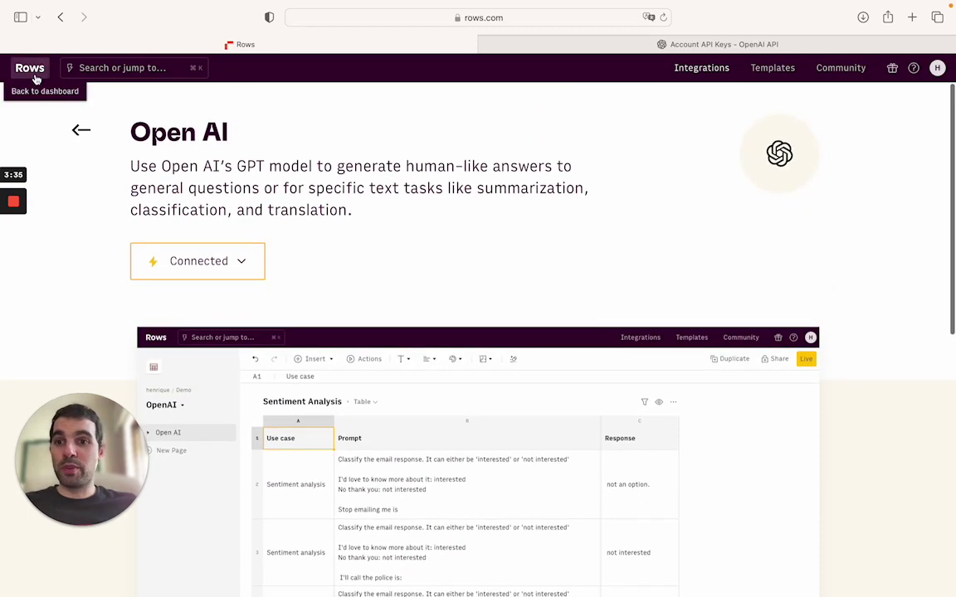
pyautogui.click(31, 70)
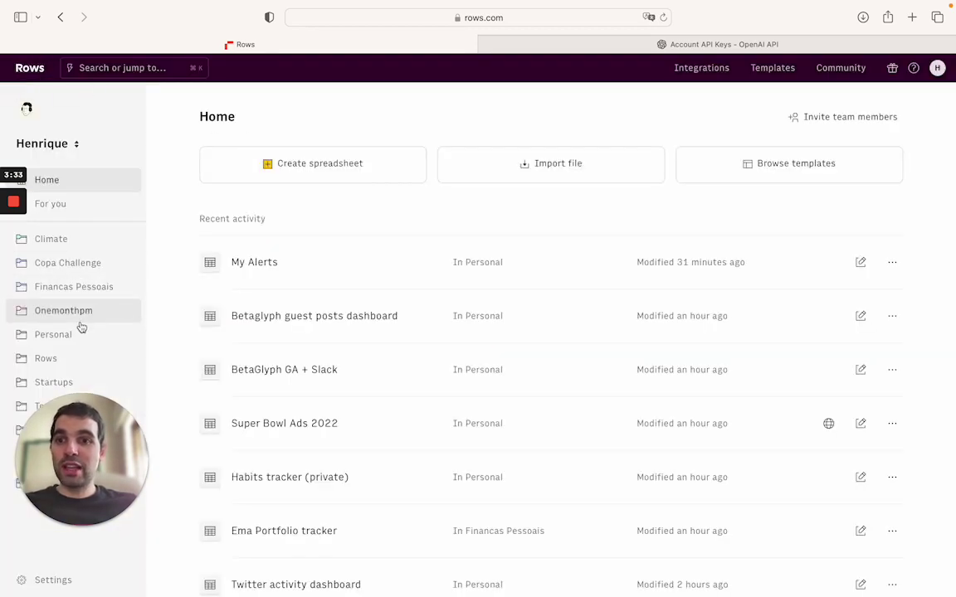
# Create a blank spreadsheet in the Rows folder and start =ASK_OPENAI( in A1 with help expanded
pyautogui.click(47, 358)
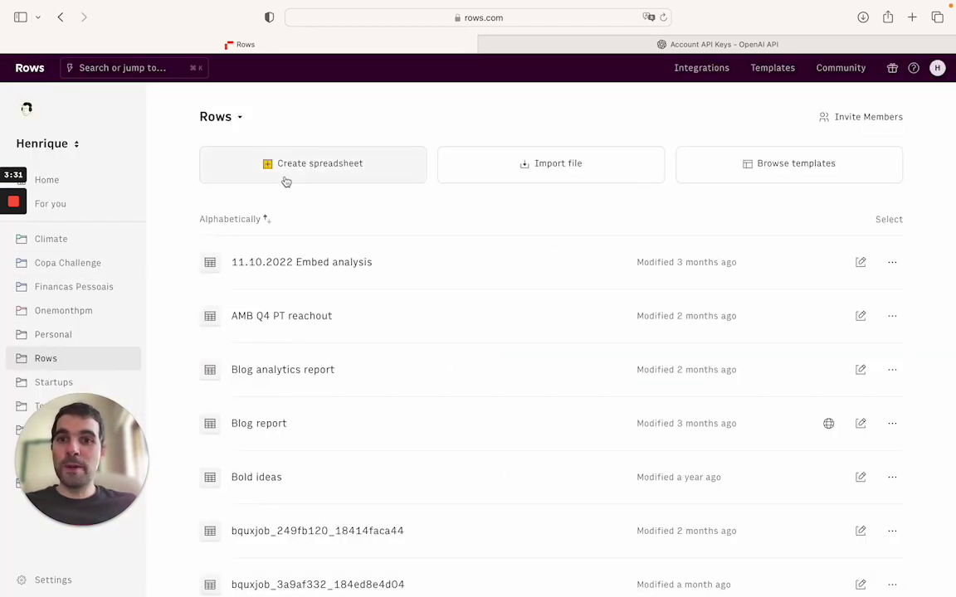
pyautogui.click(285, 179)
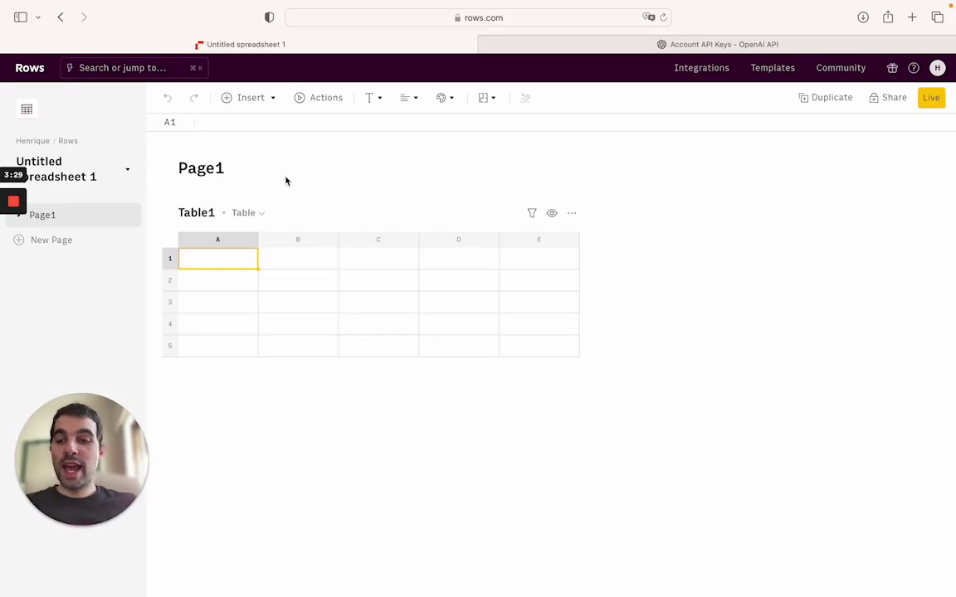
pyautogui.write('=vlo')
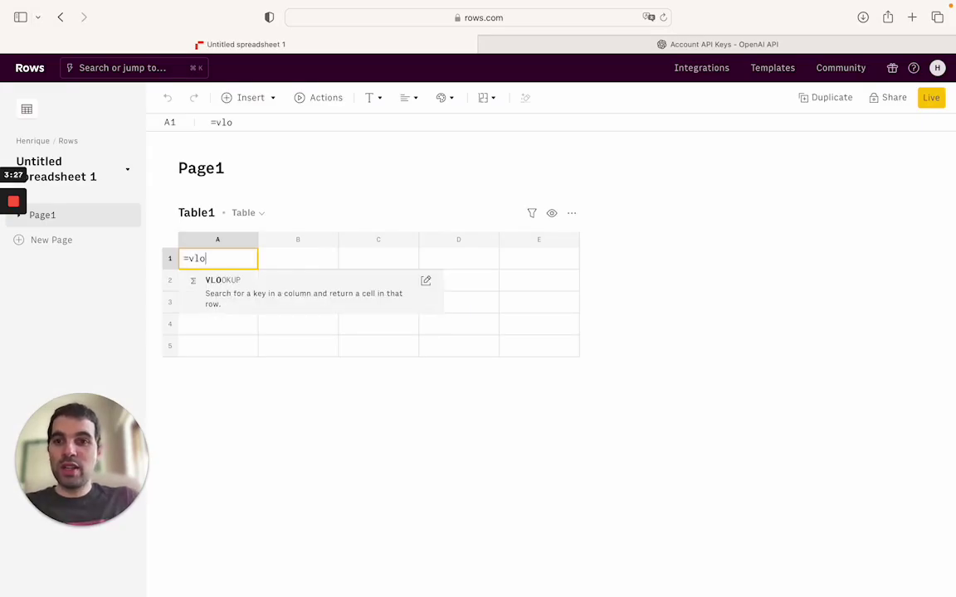
pyautogui.press('BackSpace')
pyautogui.press('BackSpace')
pyautogui.write('sum')
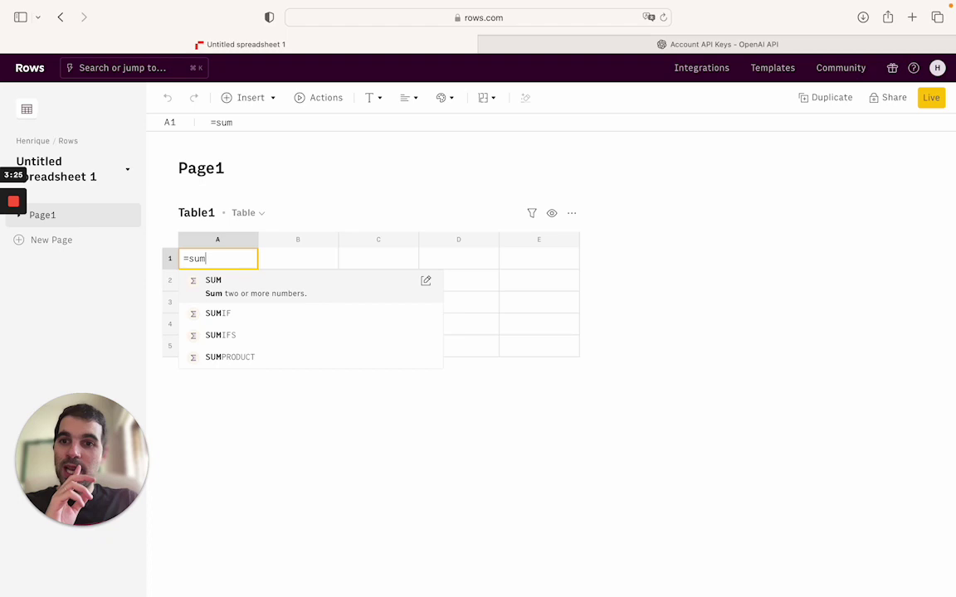
pyautogui.press('BackSpace')
pyautogui.press('BackSpace')
pyautogui.press('BackSpace')
pyautogui.write('openai')
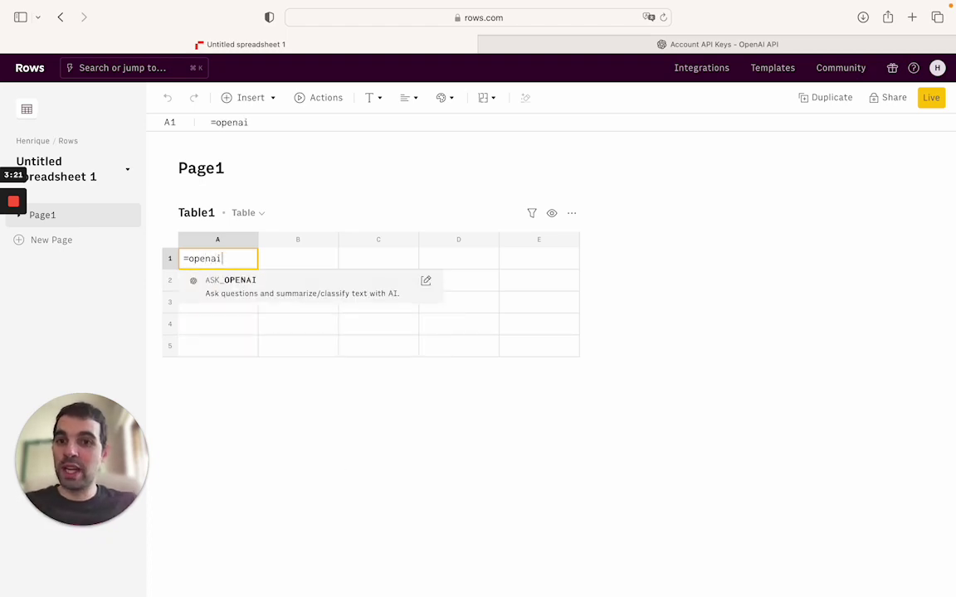
pyautogui.press('Tab')
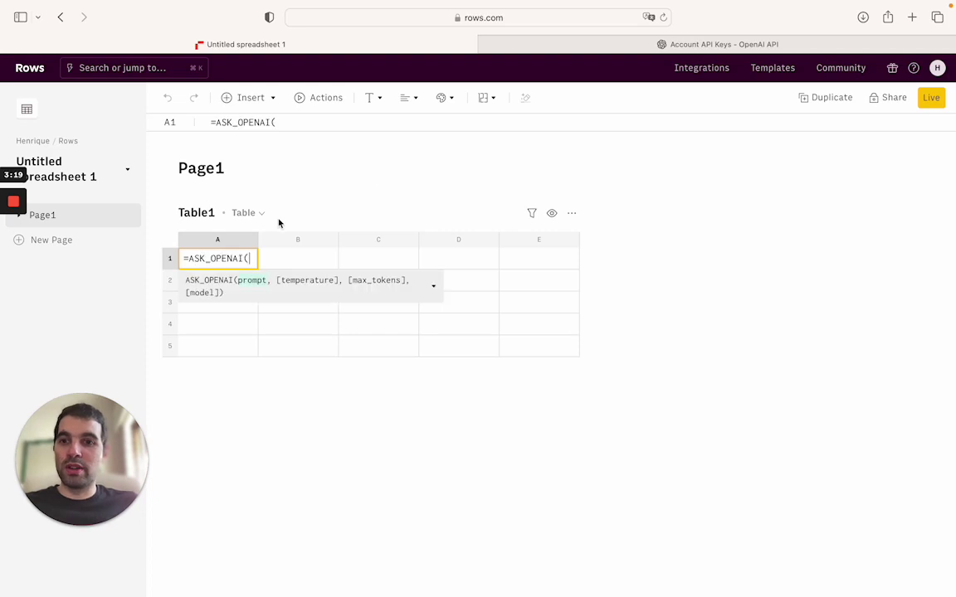
pyautogui.click(292, 287)
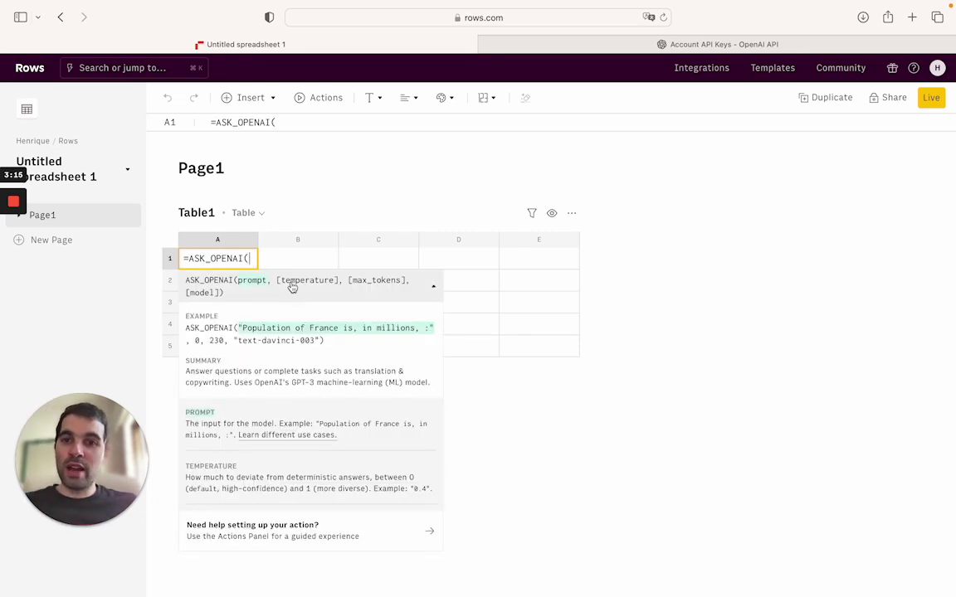
# In the guided action setup, enter the prompt 'Give me a number between 0 and 10'
pyautogui.click(303, 538)
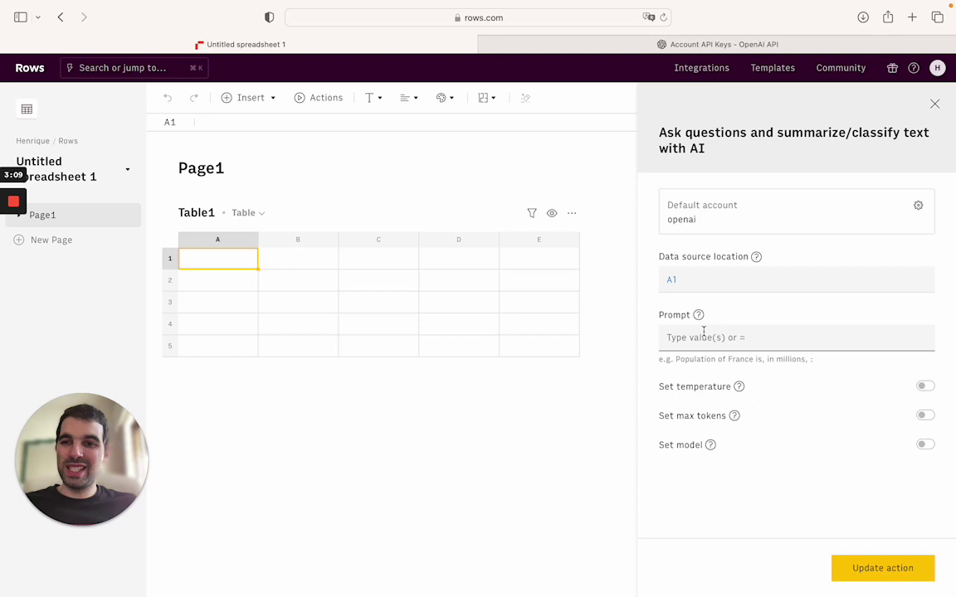
pyautogui.write('Give me a nu')
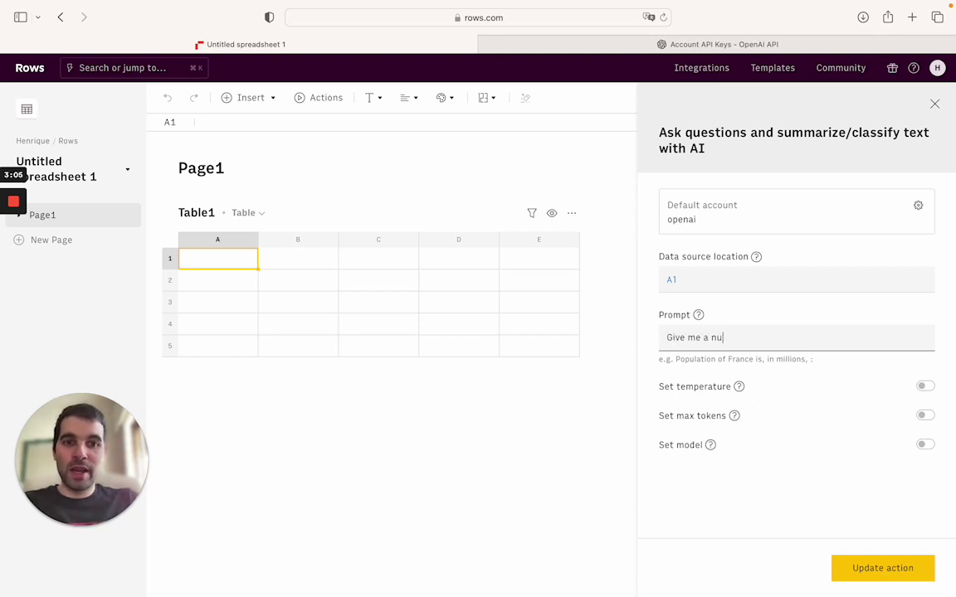
pyautogui.write('mber between 0 and 19')
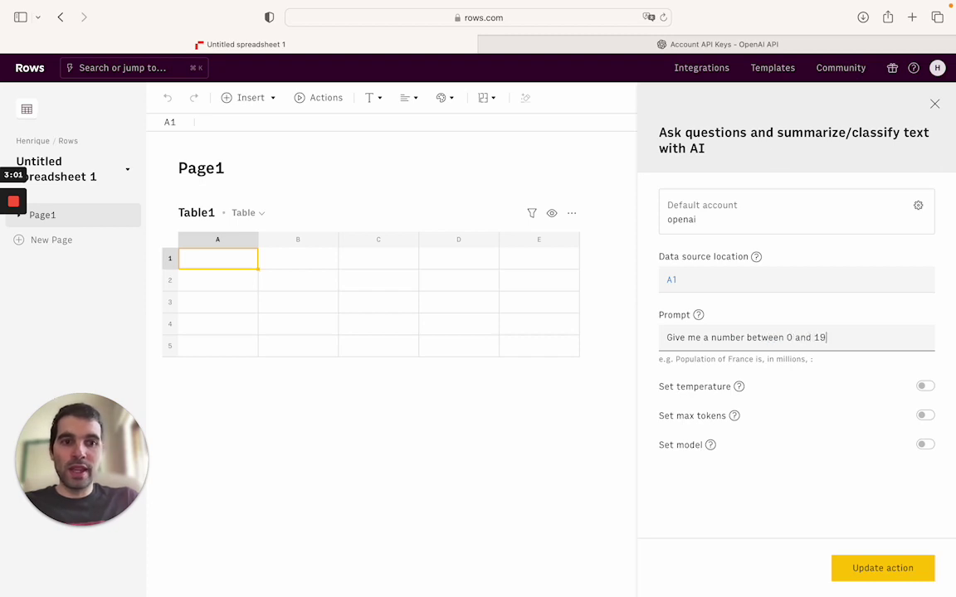
pyautogui.press('BackSpace')
pyautogui.write('0 and 10')
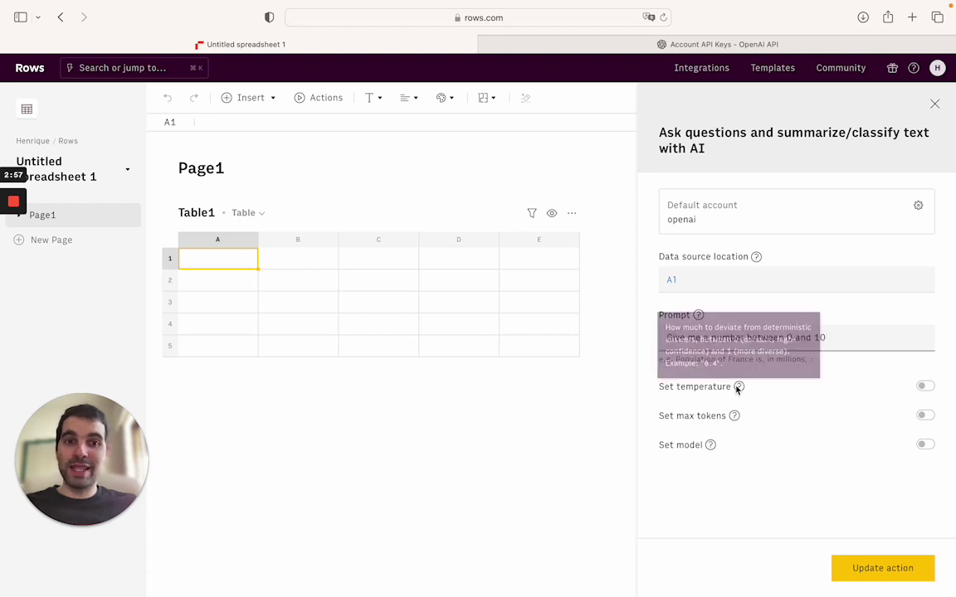
pyautogui.moveTo(739, 386)
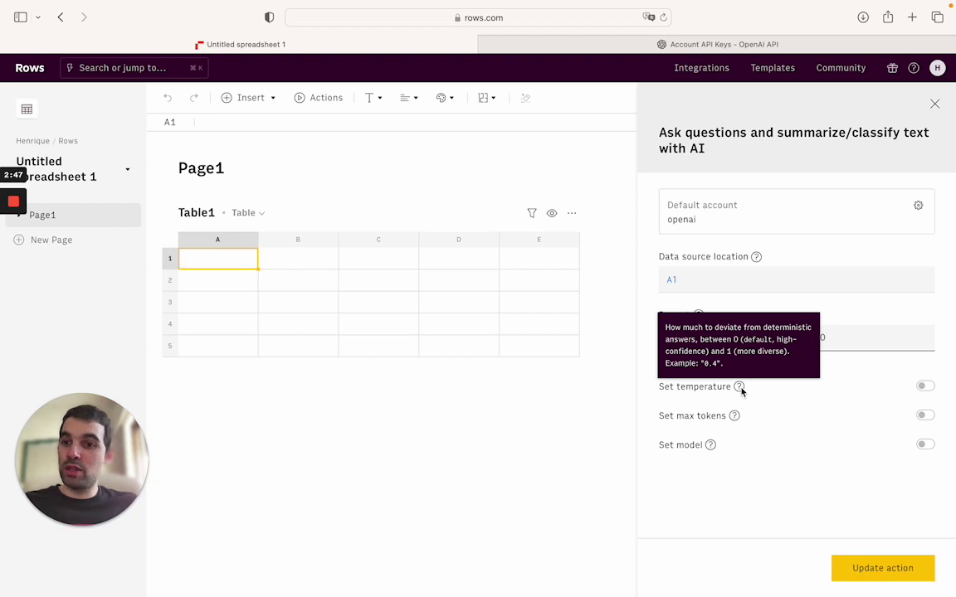
pyautogui.click(925, 387)
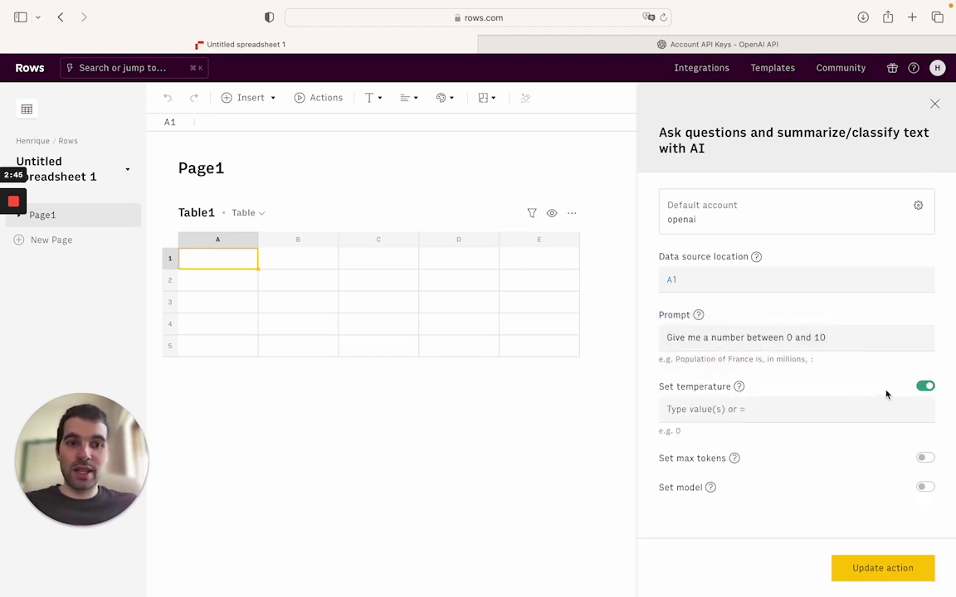
pyautogui.click(925, 387)
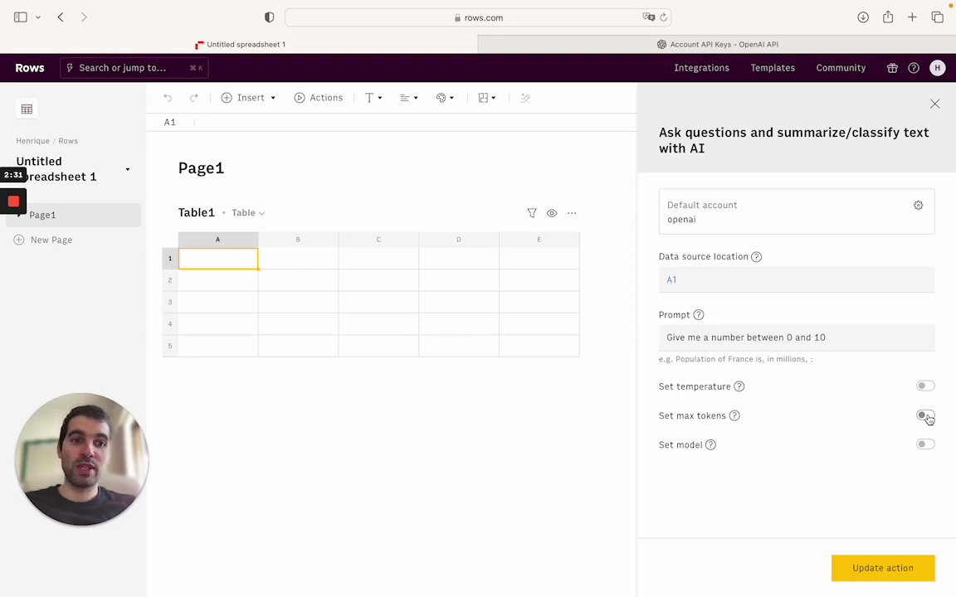
pyautogui.click(924, 416)
pyautogui.click(823, 435)
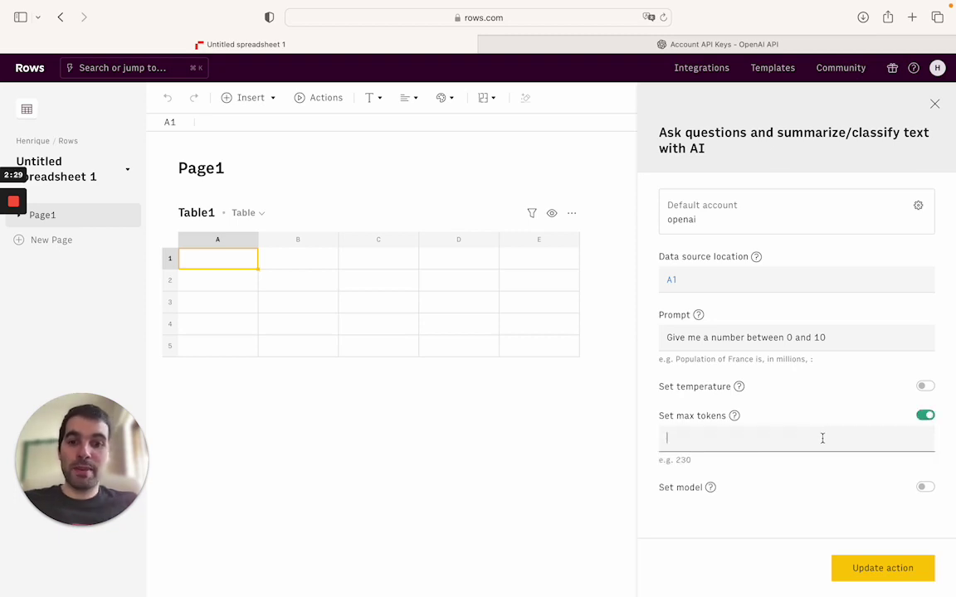
pyautogui.write('500')
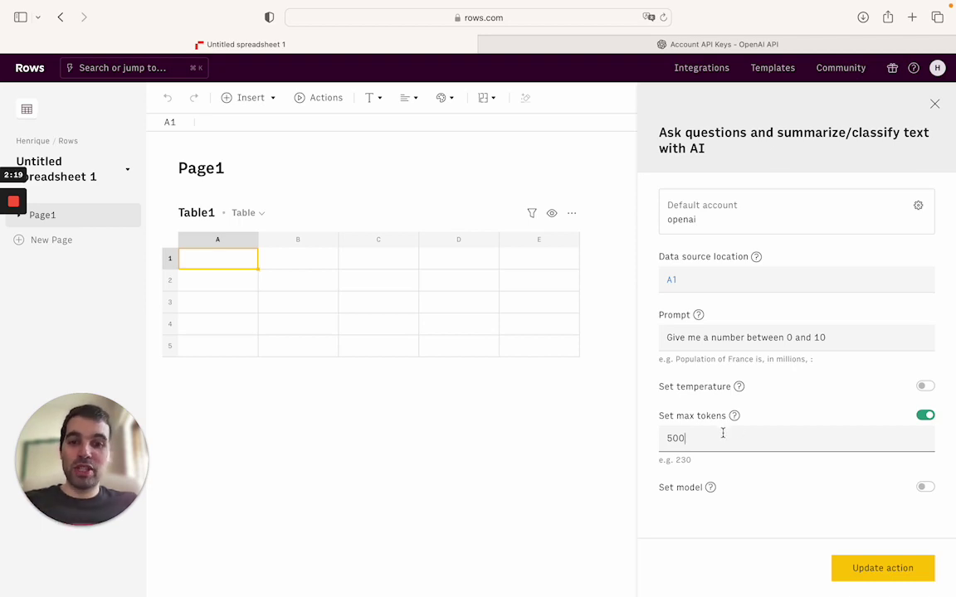
pyautogui.write('4\\')
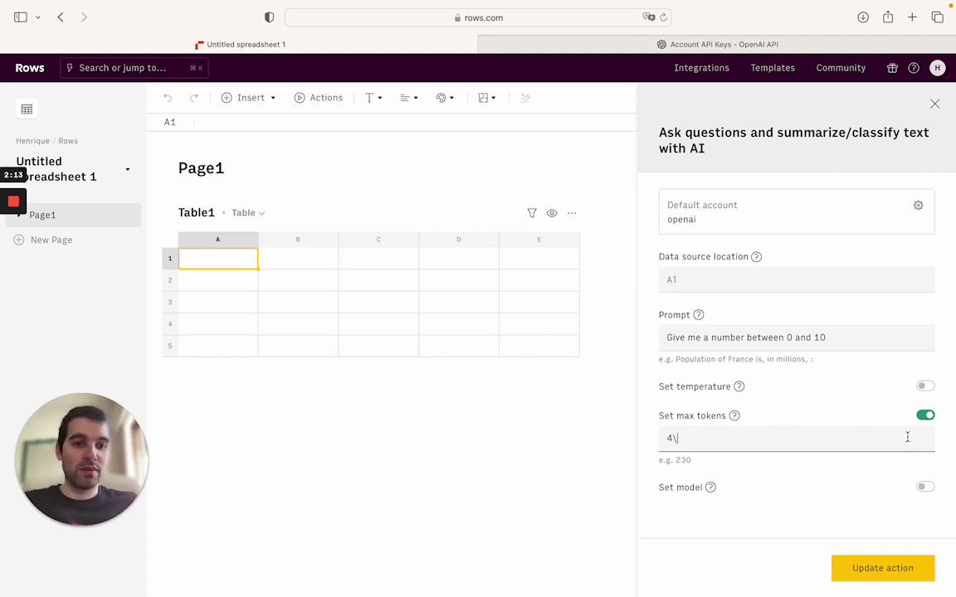
pyautogui.press('BackSpace')
pyautogui.press('BackSpace')
pyautogui.click(924, 415)
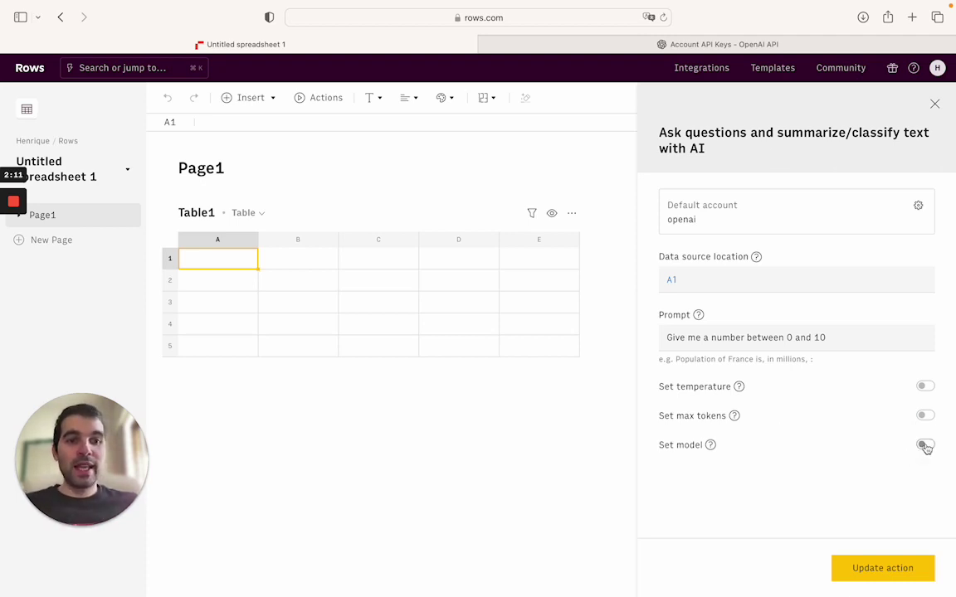
pyautogui.click(925, 445)
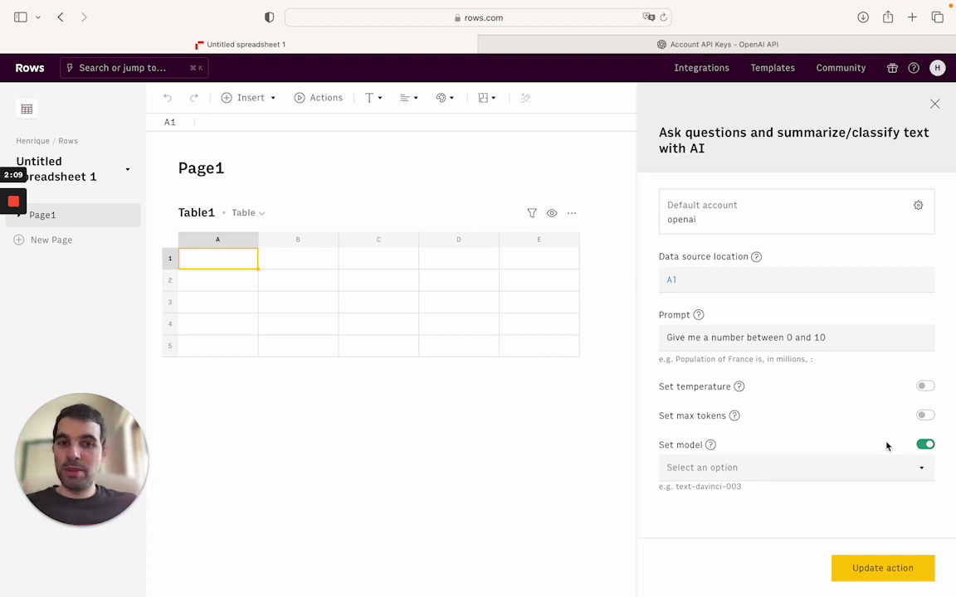
pyautogui.click(733, 469)
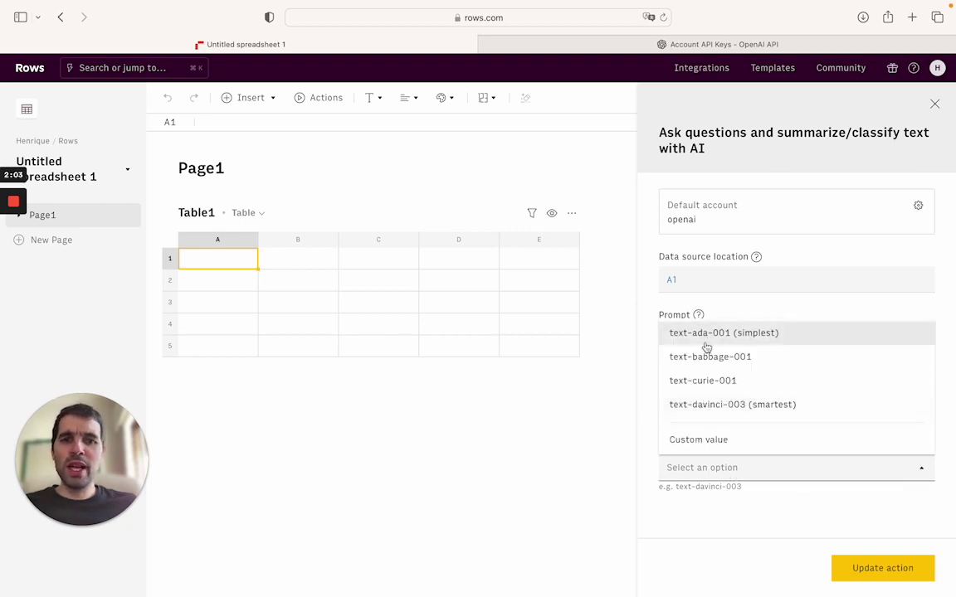
pyautogui.click(905, 475)
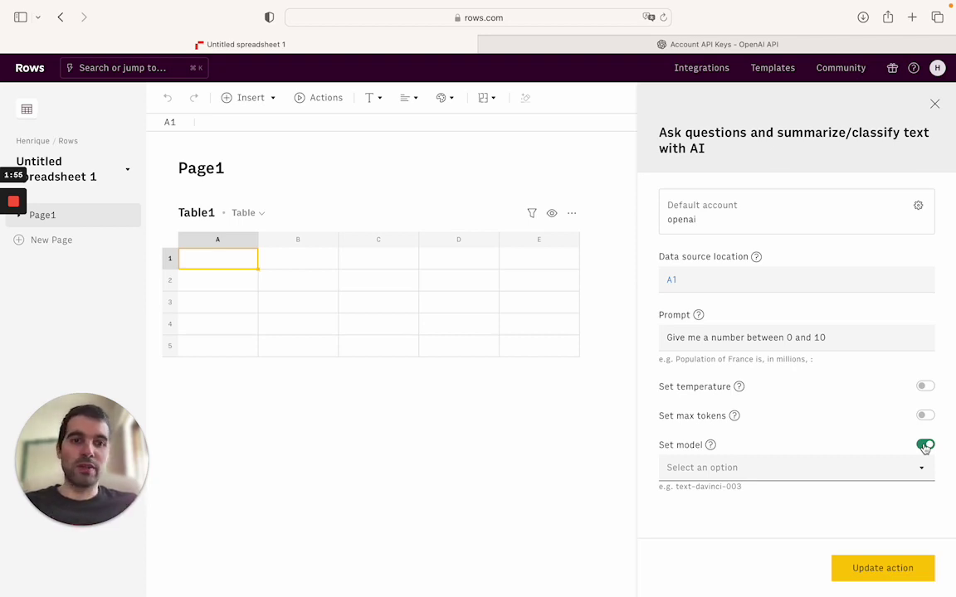
pyautogui.click(925, 445)
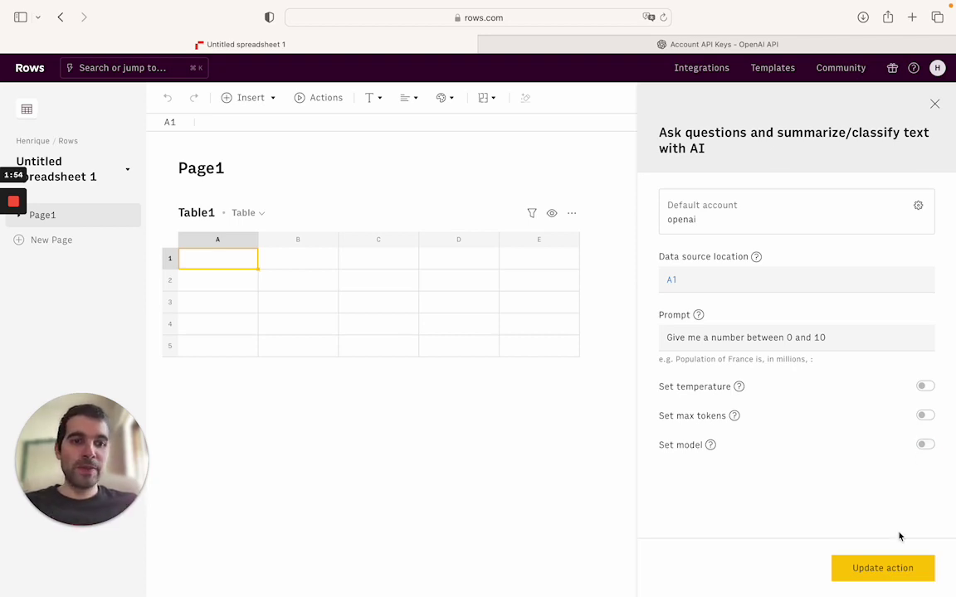
# Apply the AI action to A1 and enter =10+A1 in B1
pyautogui.click(876, 569)
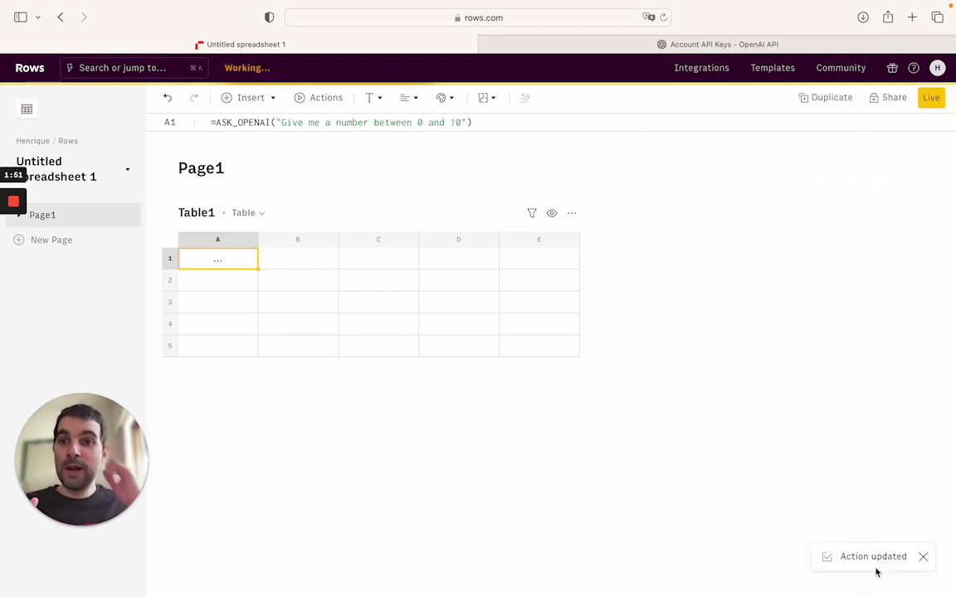
pyautogui.click(287, 265)
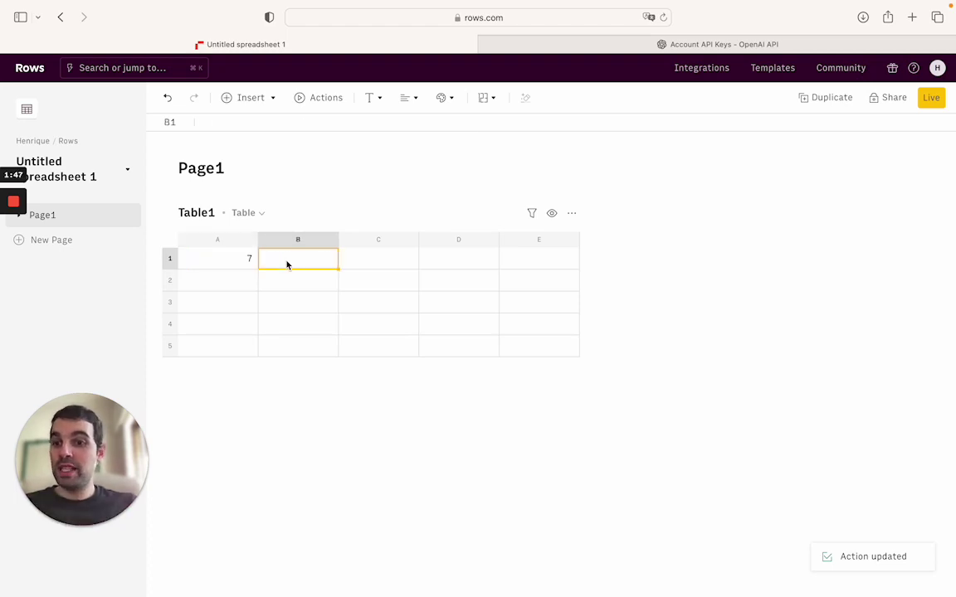
pyautogui.write('=')
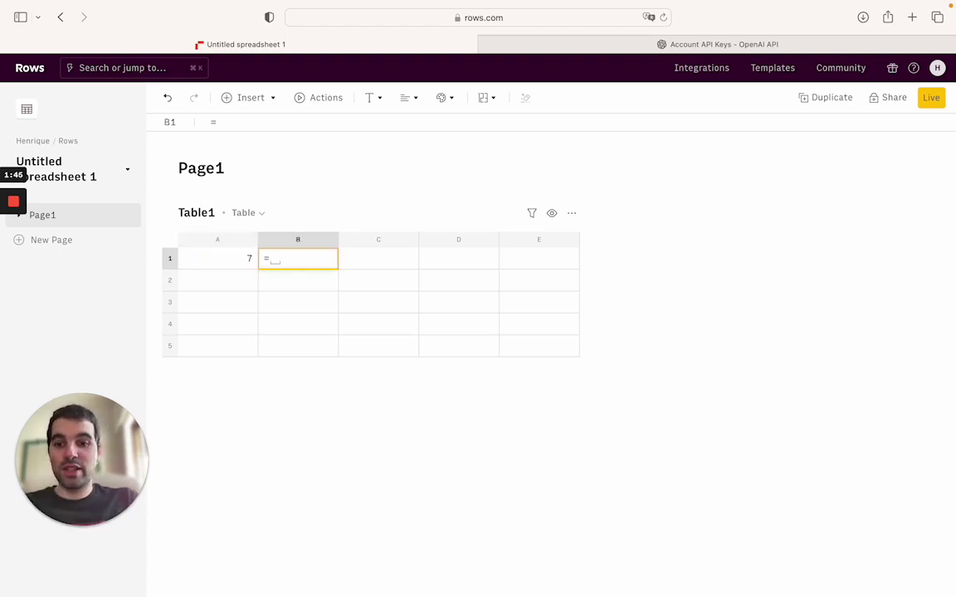
pyautogui.write('10+A1')
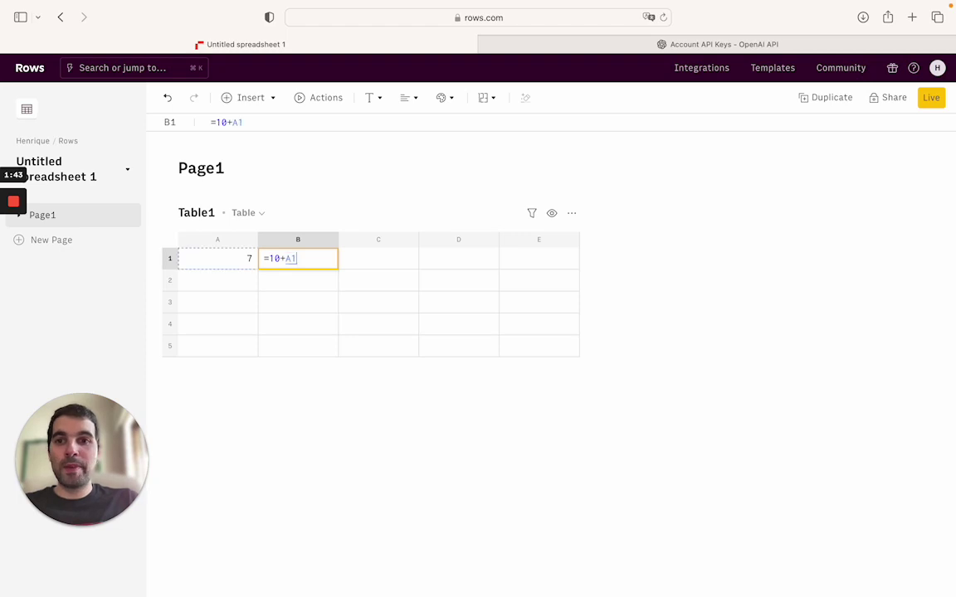
pyautogui.press('Return')
# Change A1's prompt lower bound from 0 to 10, then check A1 (15) and B1 (25)
pyautogui.press('Up')
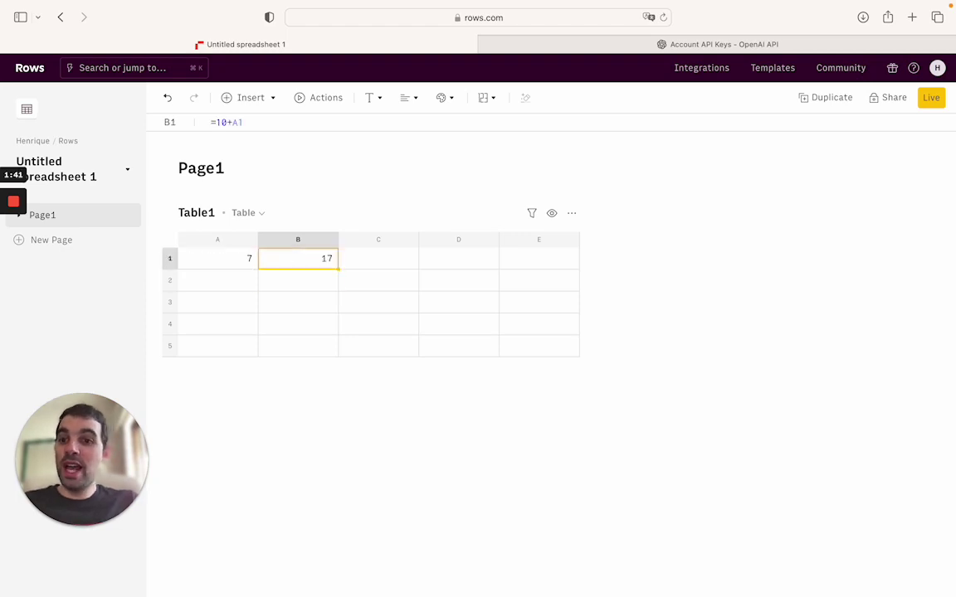
pyautogui.press('Left')
pyautogui.press('Return')
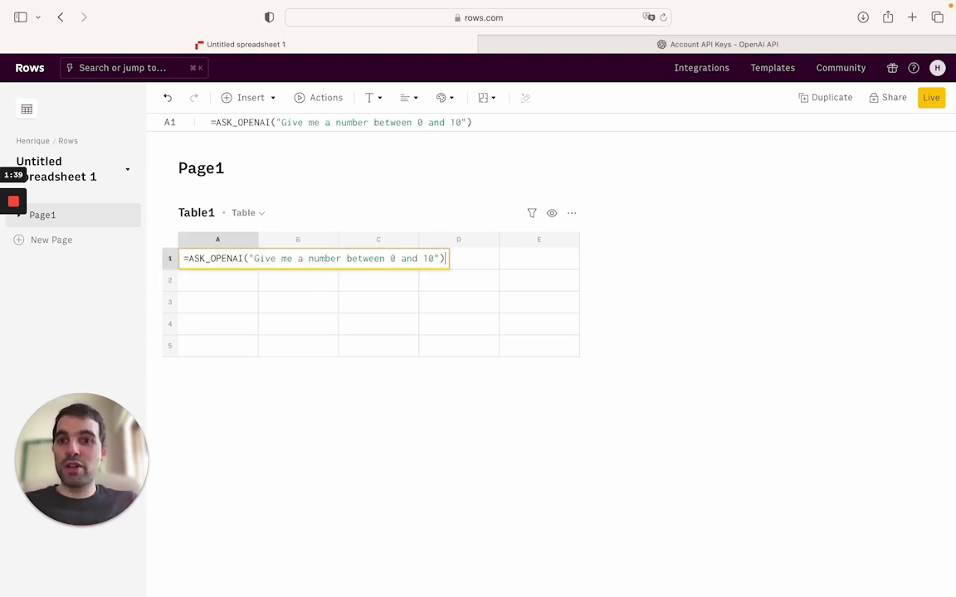
pyautogui.press('Left')
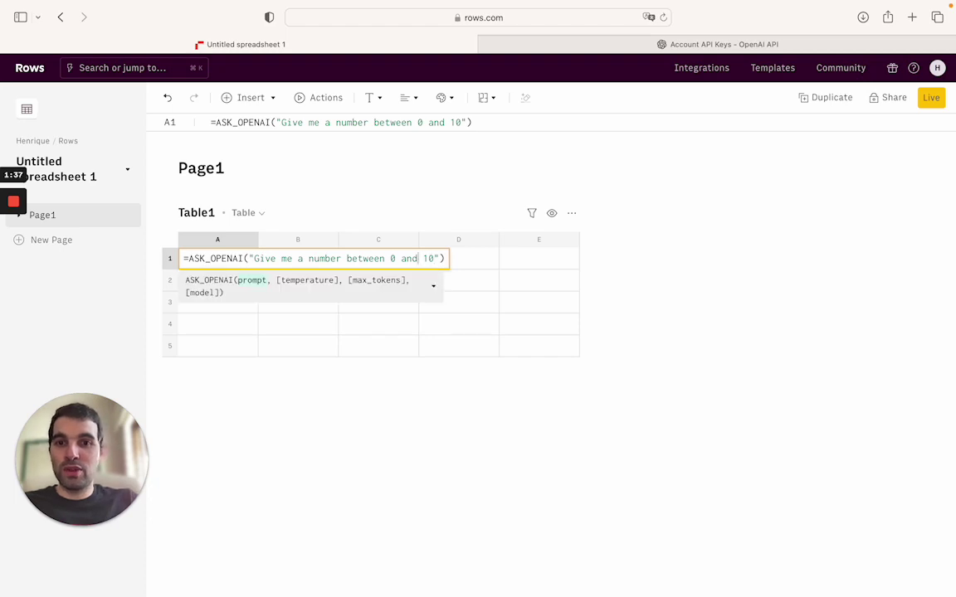
pyautogui.press('Left')
pyautogui.press('Left')
pyautogui.press('Left')
pyautogui.press('BackSpace')
pyautogui.write('10')
pyautogui.press('Right')
pyautogui.press('Right')
pyautogui.press('Right')
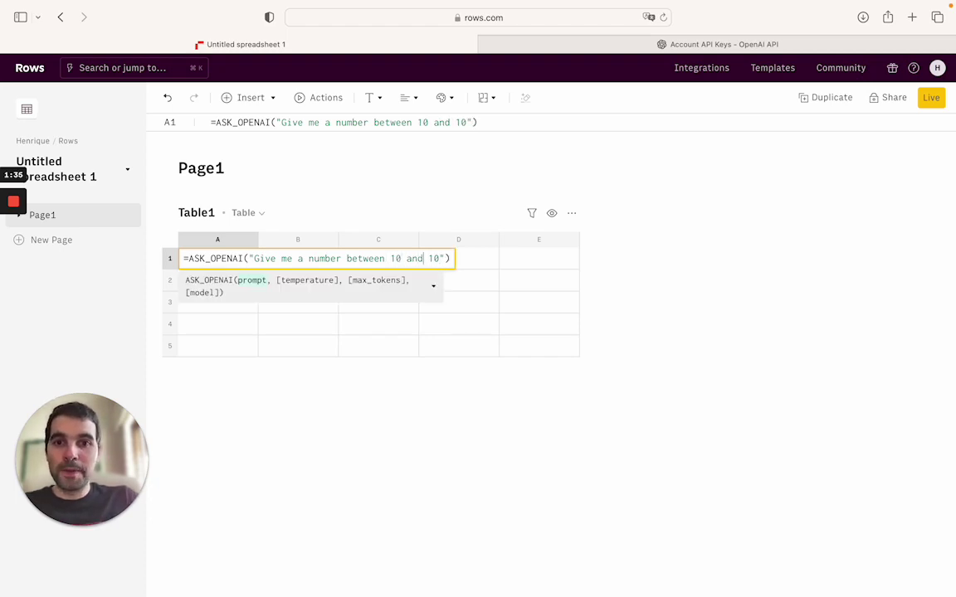
pyautogui.press('Return')
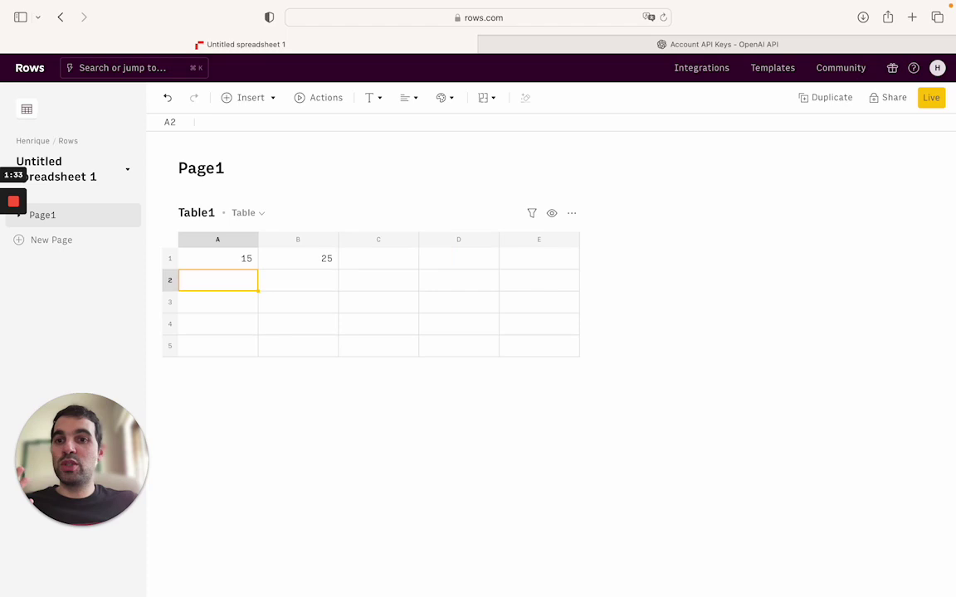
pyautogui.click(212, 258)
pyautogui.click(298, 266)
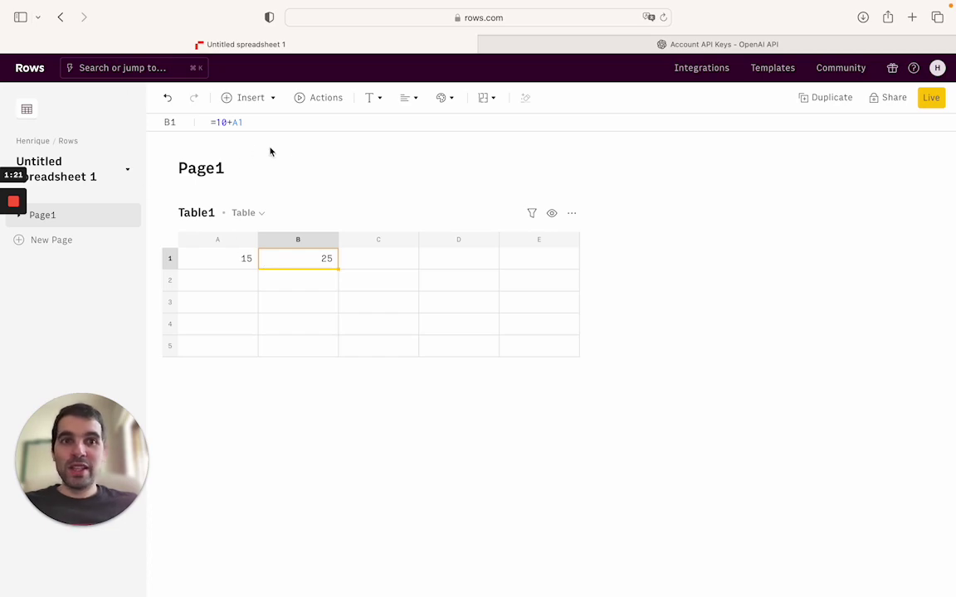
# Copy the 'OpenAI automation showcase' template into the Rows folder as a new spreadsheet
pyautogui.click(769, 73)
pyautogui.write('open')
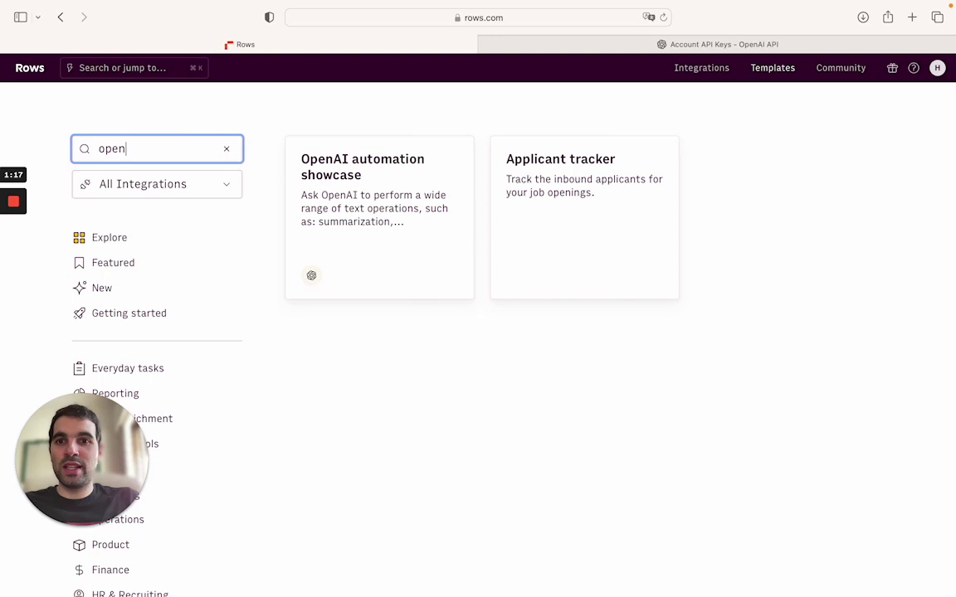
pyautogui.click(390, 228)
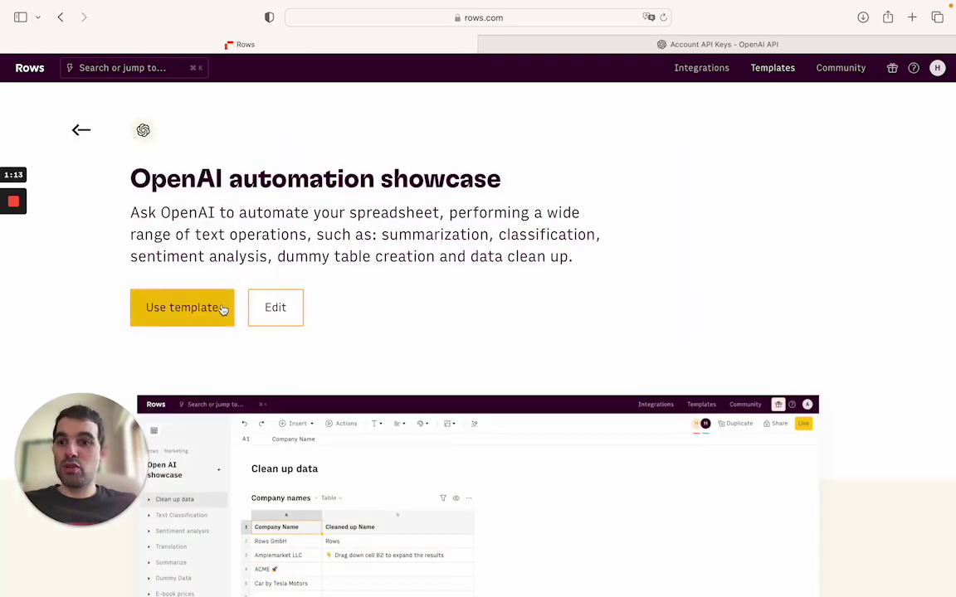
pyautogui.scroll(-1, 221, 310)
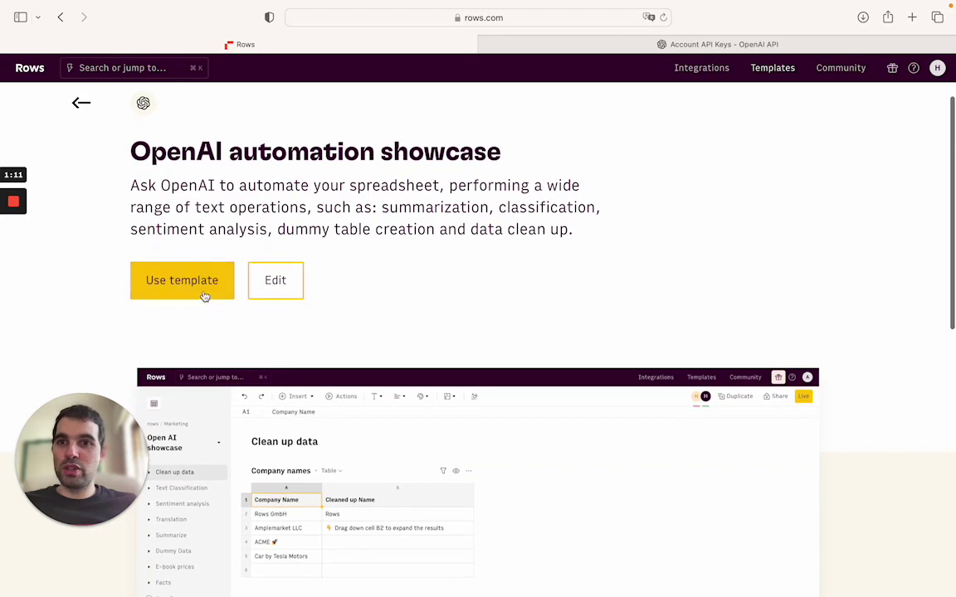
pyautogui.click(200, 277)
pyautogui.scroll(-2, 394, 341)
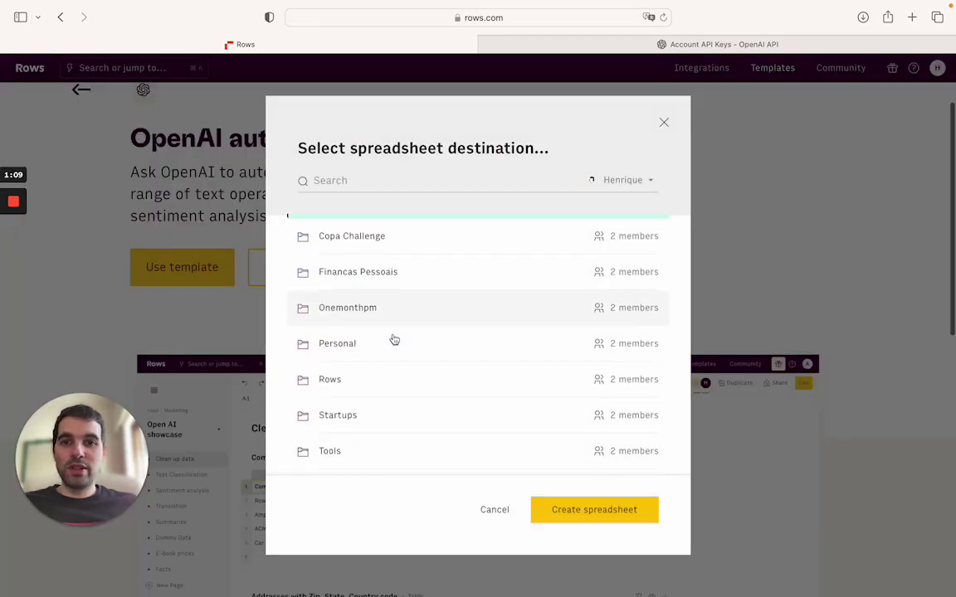
pyautogui.scroll(-1, 375, 352)
pyautogui.click(357, 363)
pyautogui.click(552, 503)
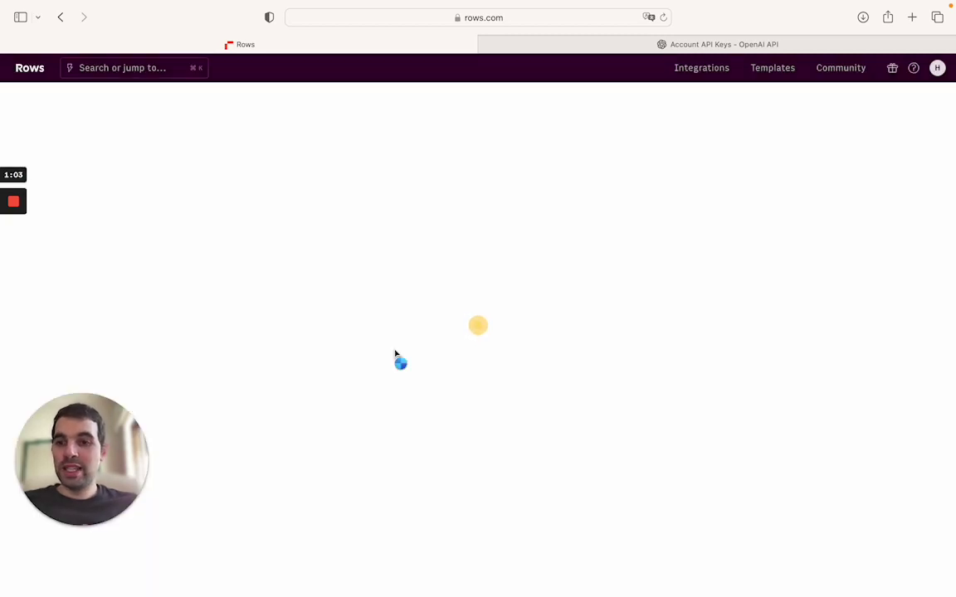
pyautogui.scroll(-1, 341, 320)
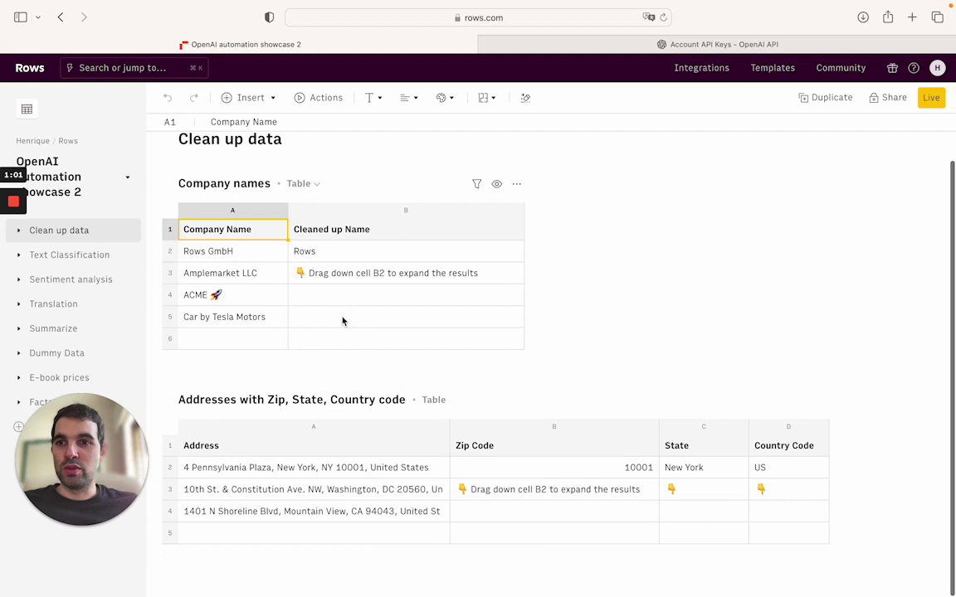
# Inspect B2's ASK_OPENAI formula, fill it down to B5, and verify B3's reference
pyautogui.click(337, 249)
pyautogui.press('Return')
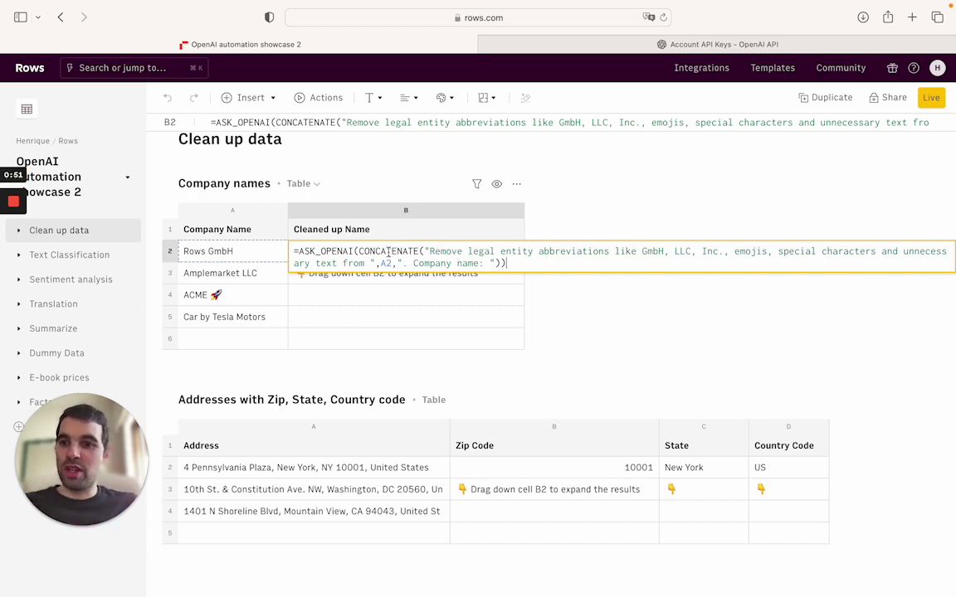
pyautogui.press('Escape')
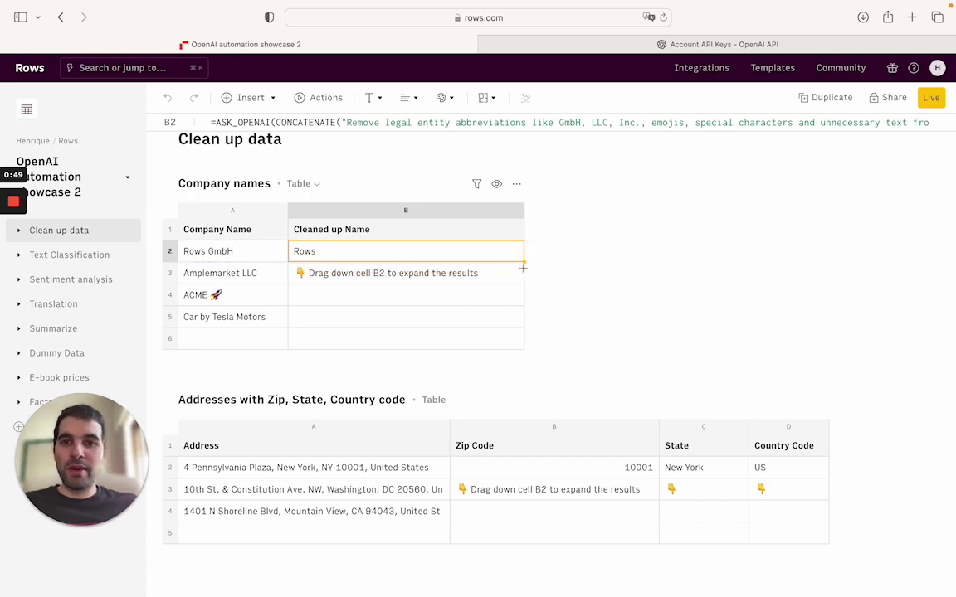
pyautogui.moveTo(515, 323); pyautogui.dragTo(437, 298)
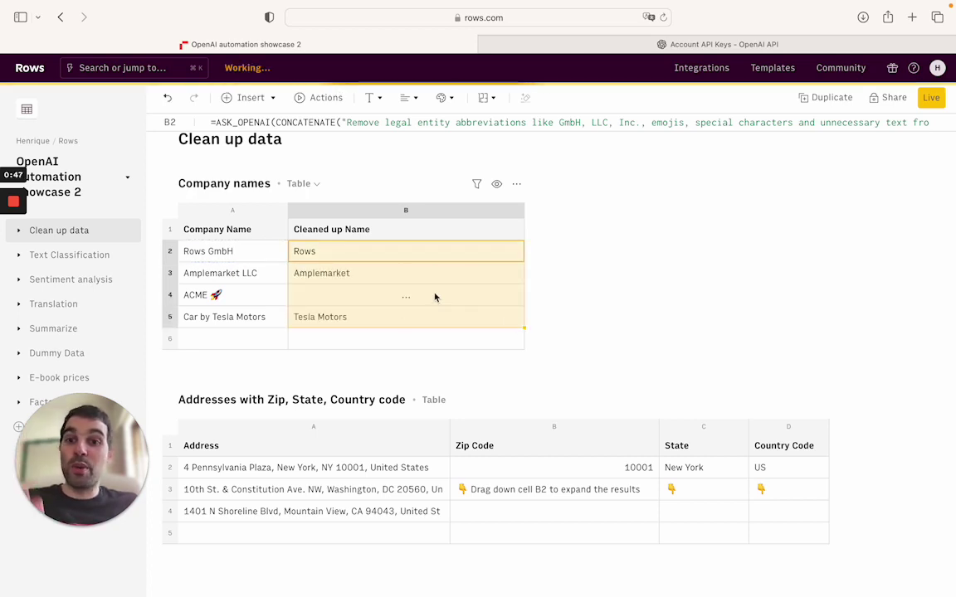
pyautogui.doubleClick(299, 276)
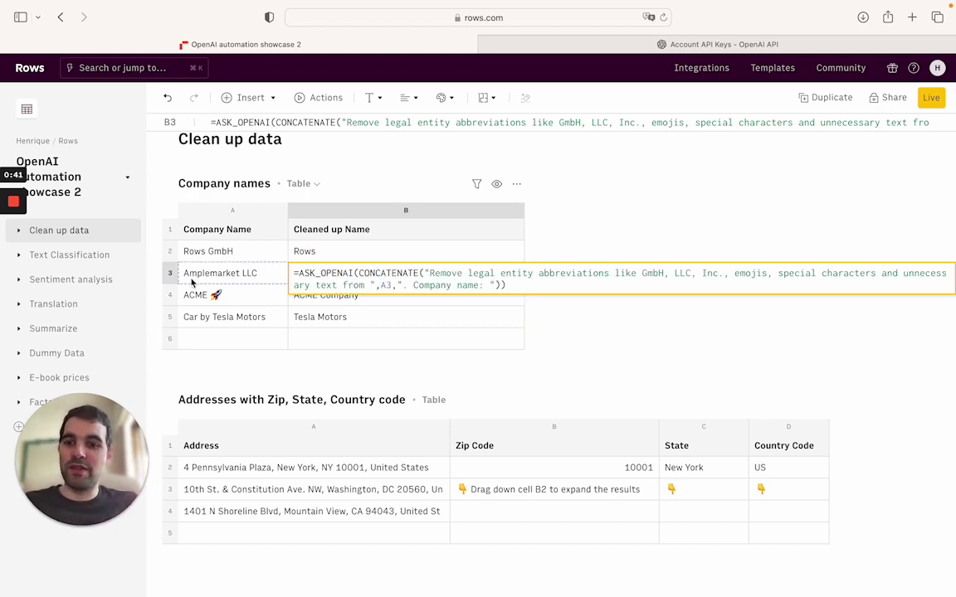
pyautogui.press('Escape')
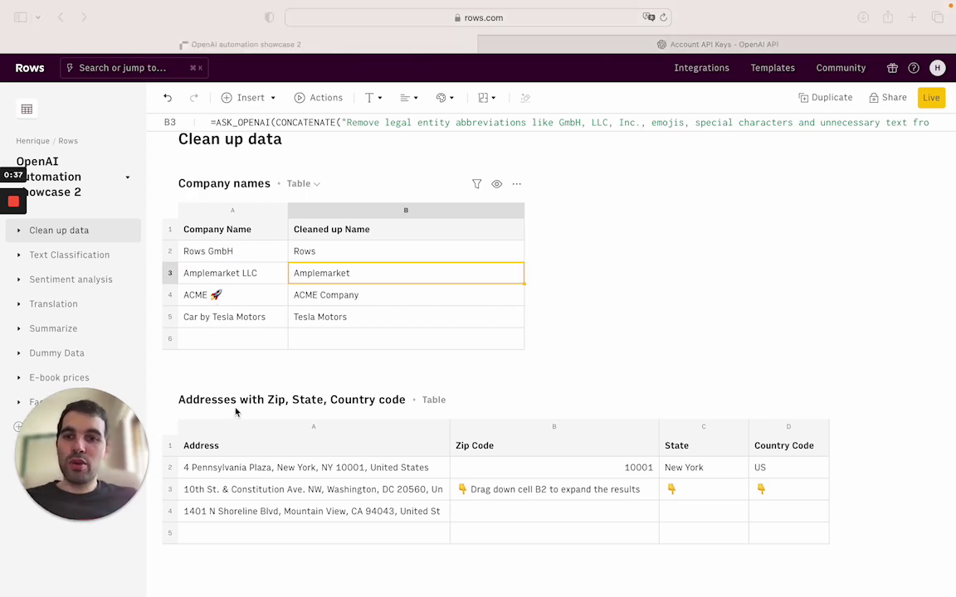
# Browse the Text Classification, Sentiment analysis, Summarize and Dummy Data example pages
pyautogui.click(67, 255)
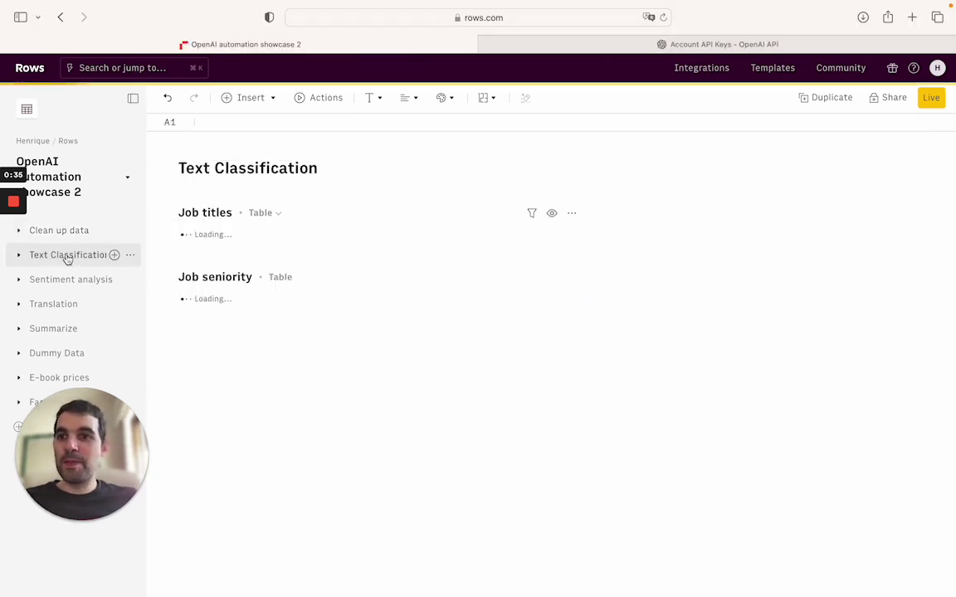
pyautogui.scroll(-2, 249, 286)
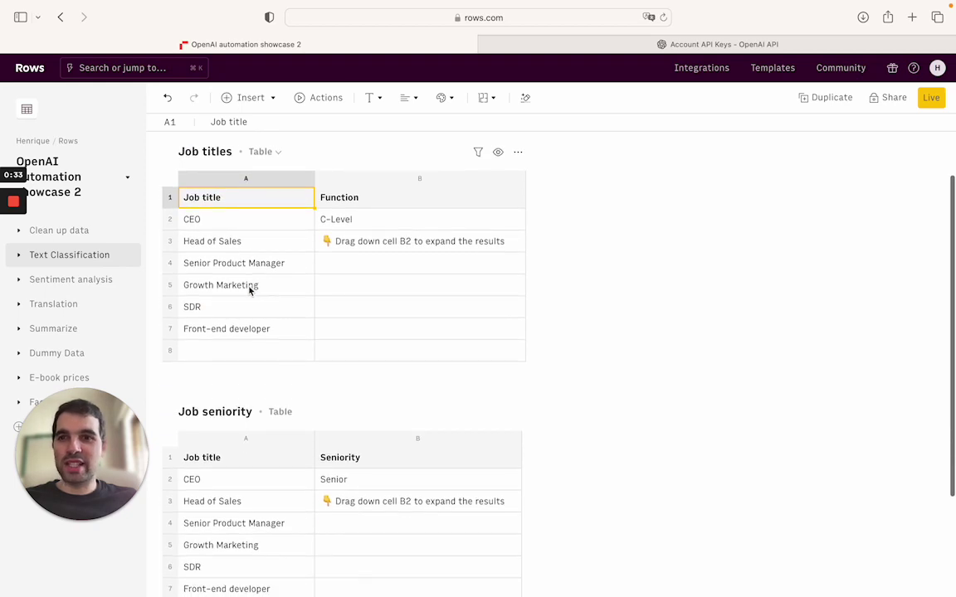
pyautogui.click(73, 280)
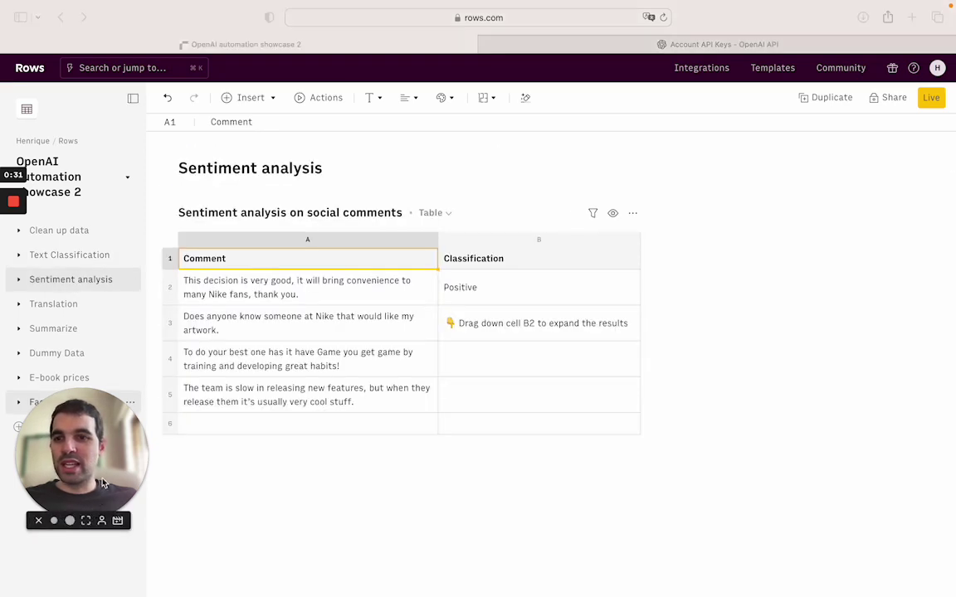
pyautogui.click(57, 328)
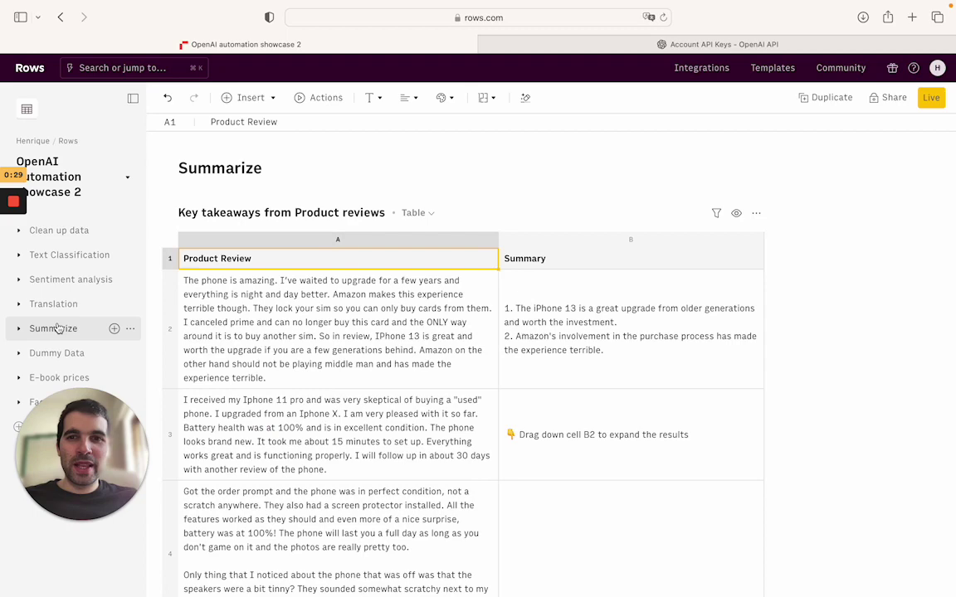
pyautogui.scroll(-2, 282, 339)
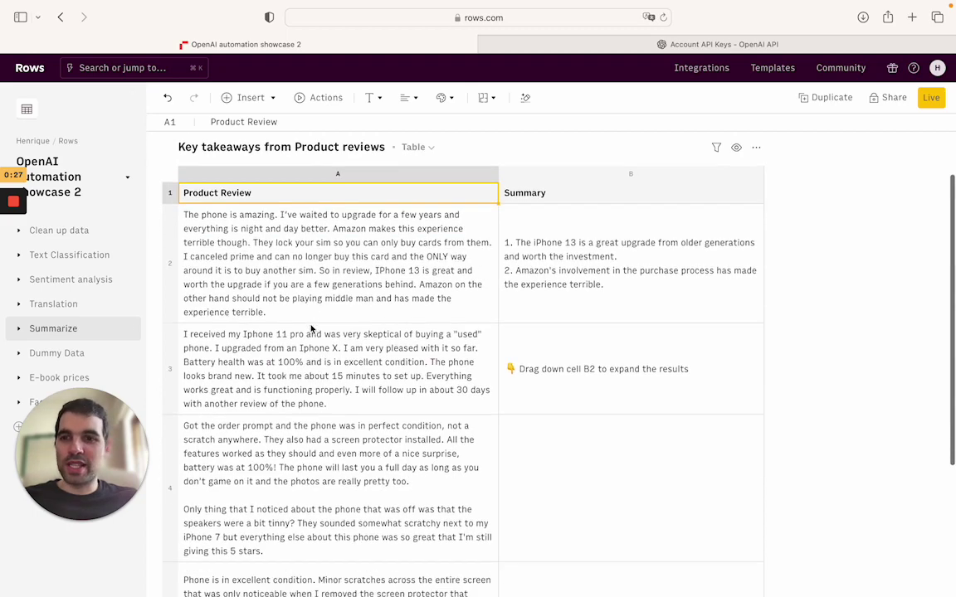
pyautogui.scroll(-4, 314, 331)
pyautogui.click(58, 354)
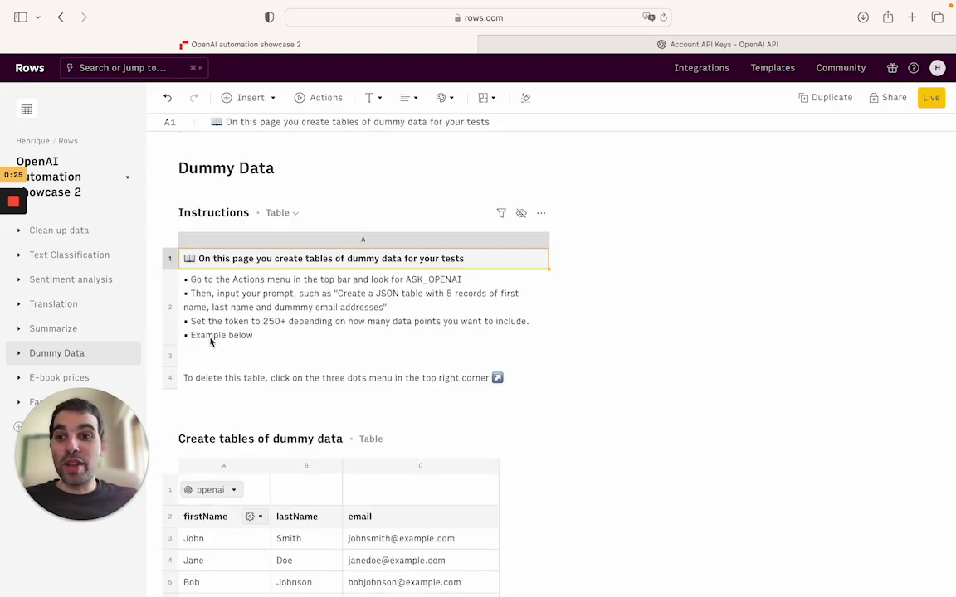
pyautogui.scroll(-1, 260, 335)
pyautogui.scroll(-2, 261, 332)
pyautogui.scroll(-2, 260, 332)
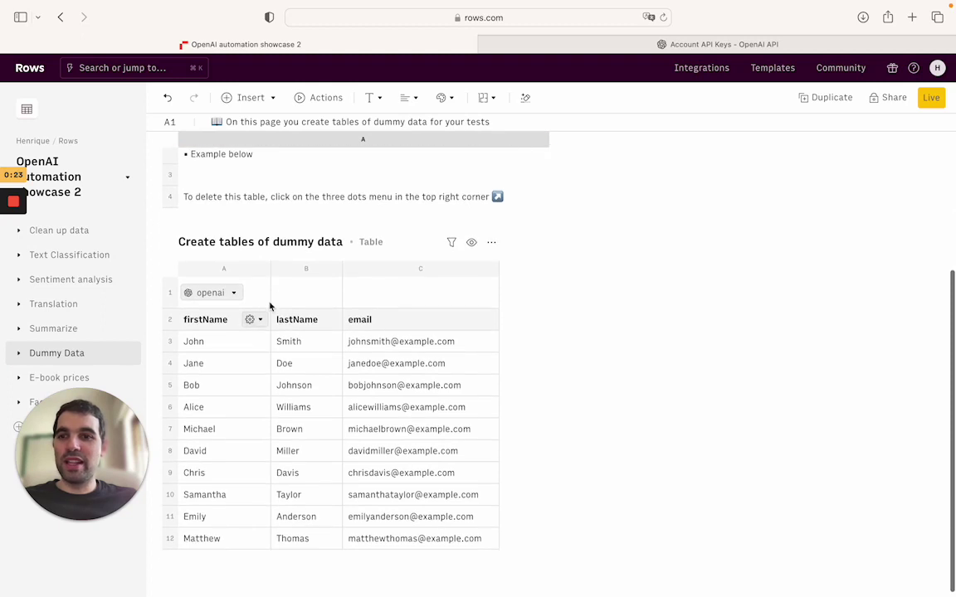
pyautogui.click(276, 297)
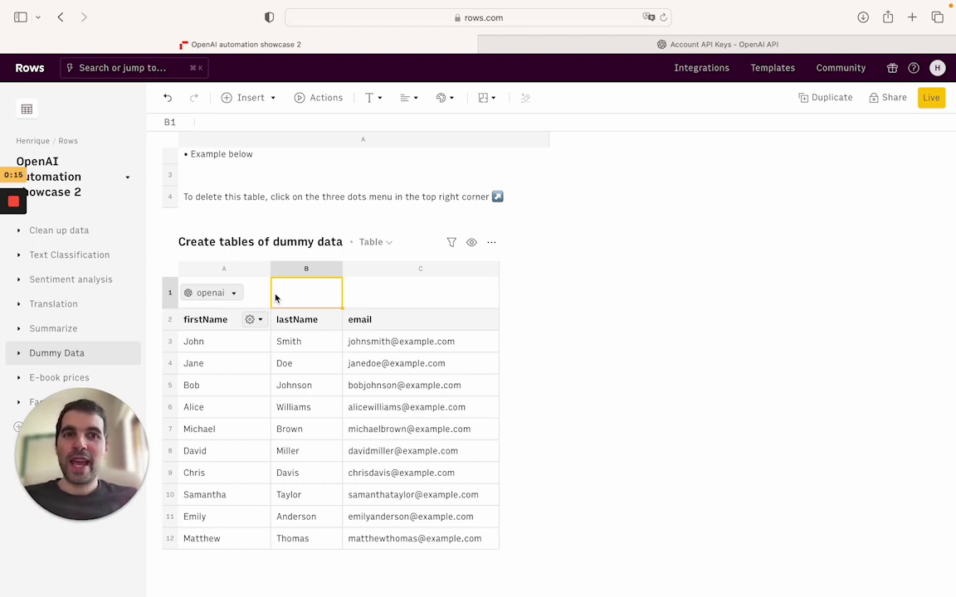
# Find 'openai' in the Integrations catalogue and view the connected Open AI integration page
pyautogui.click(701, 68)
pyautogui.write('openai')
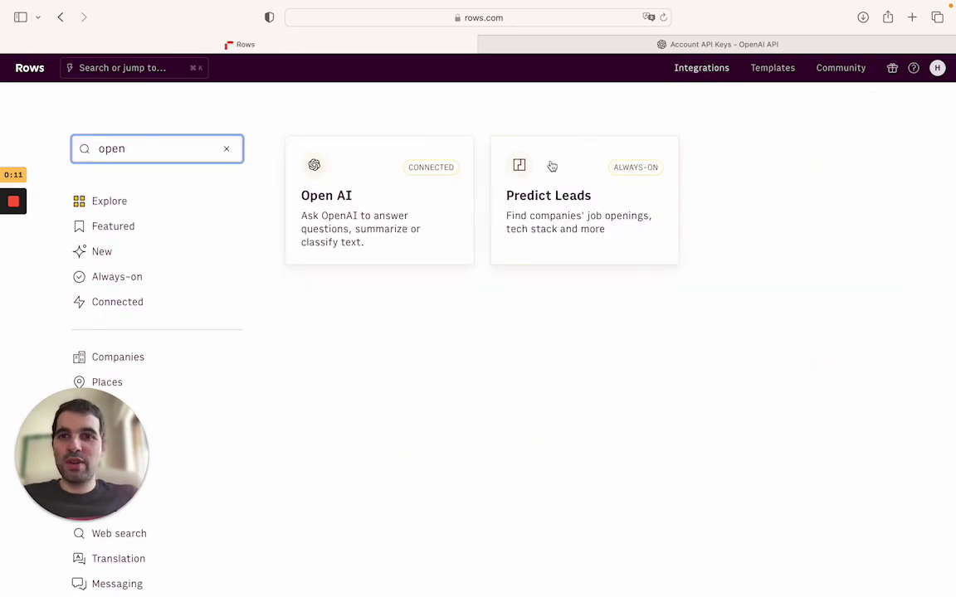
pyautogui.click(412, 219)
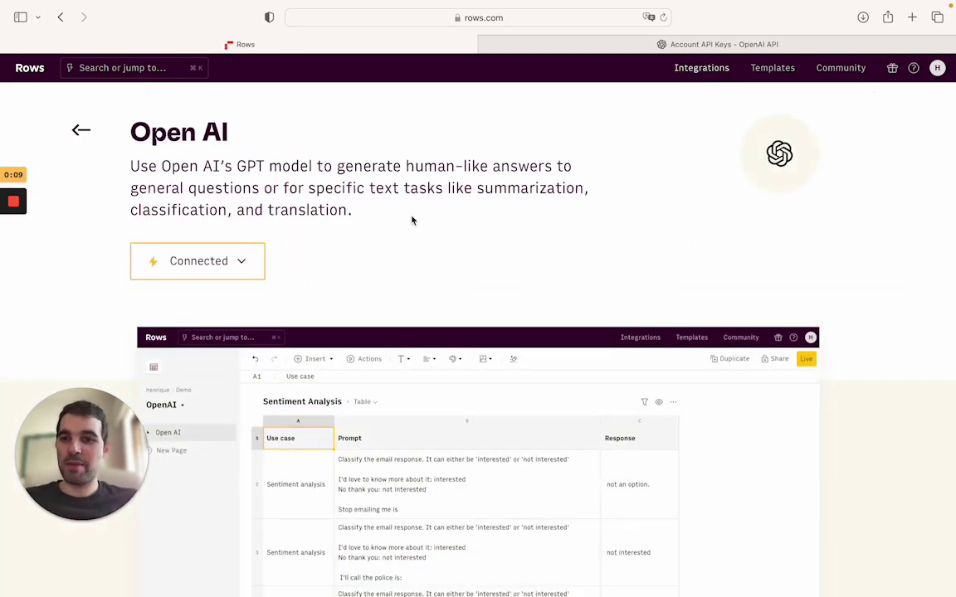